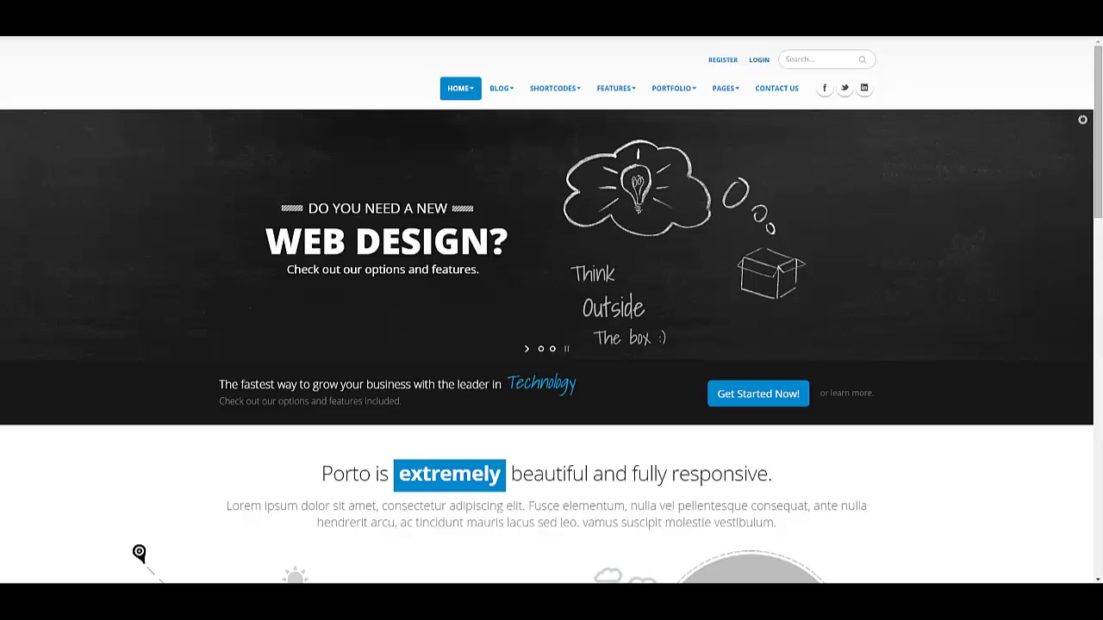
- Sign in with the host superuser credentials to reveal the admin control bar
{"action": "mouse_move", "coordinate": [463, 102]}
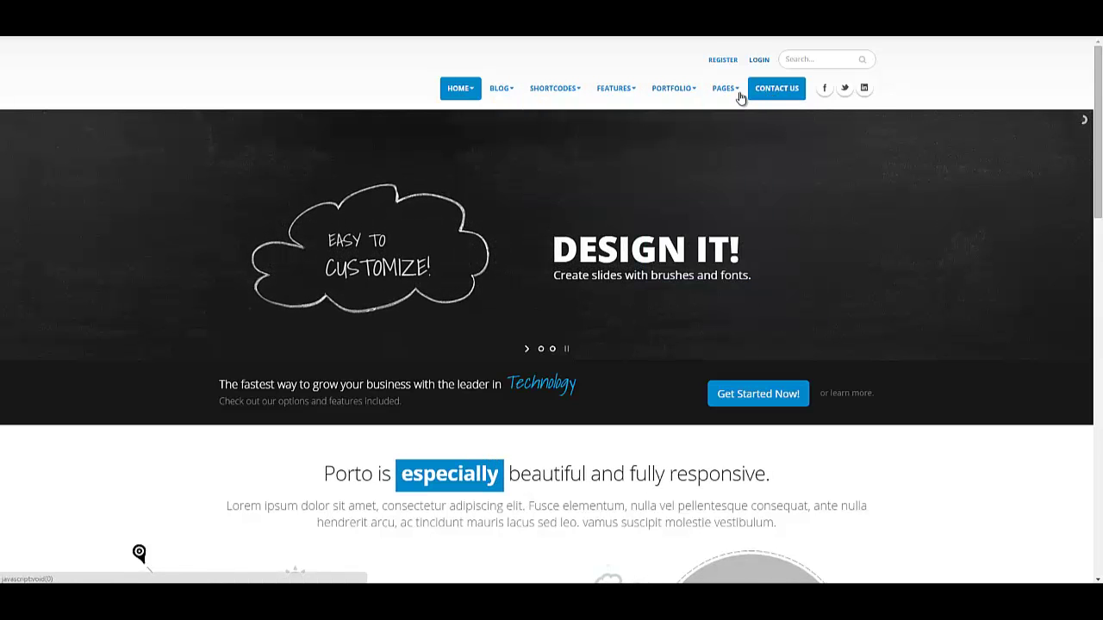
{"action": "mouse_move", "coordinate": [517, 100]}
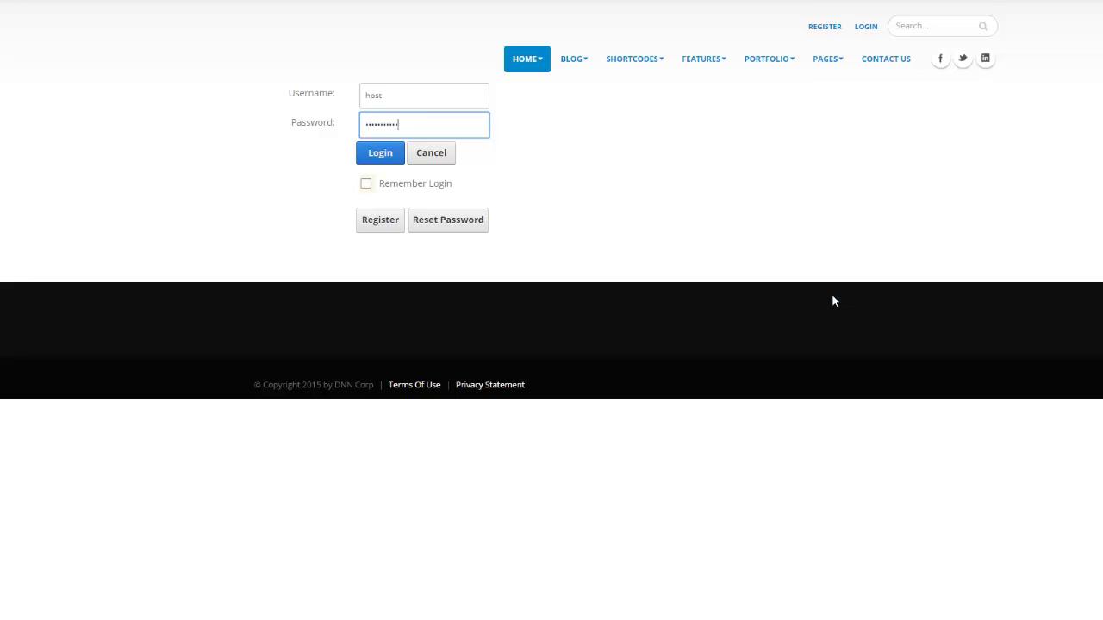
{"action": "key", "text": "Return"}
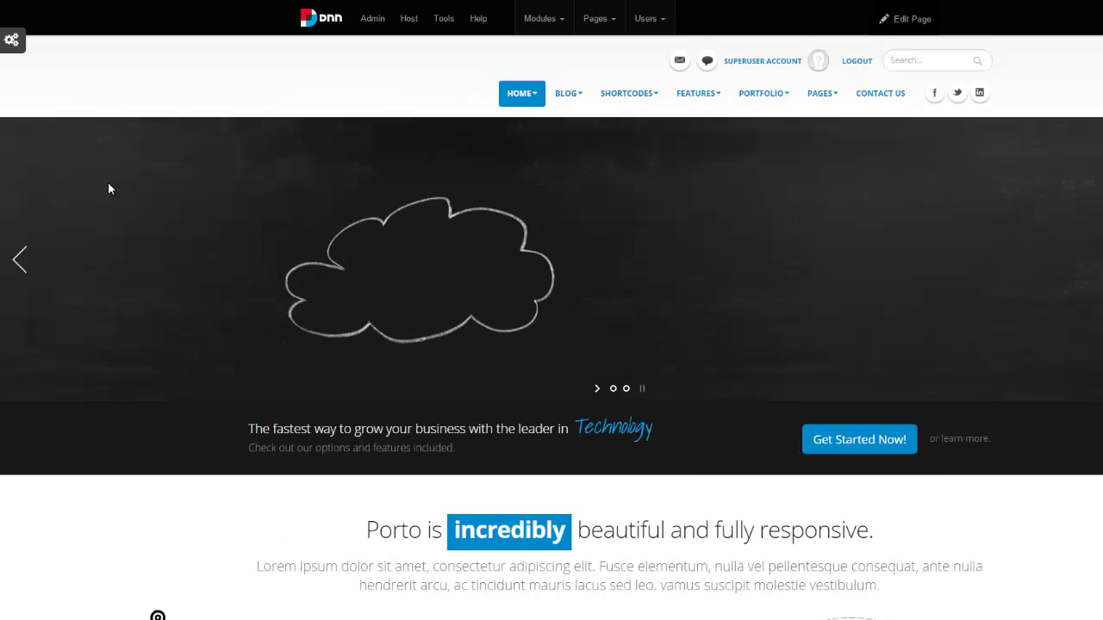
- Open Style Switcher, preview header layouts 2 and 5, then restore header layout 1
{"action": "left_click", "coordinate": [12, 40]}
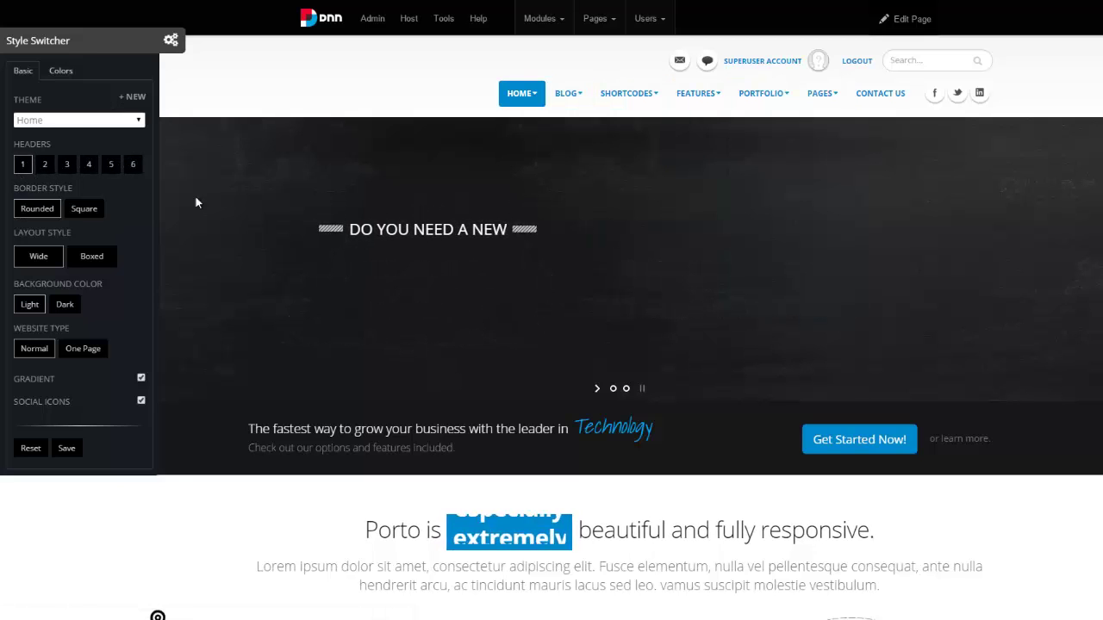
{"action": "left_click", "coordinate": [46, 168]}
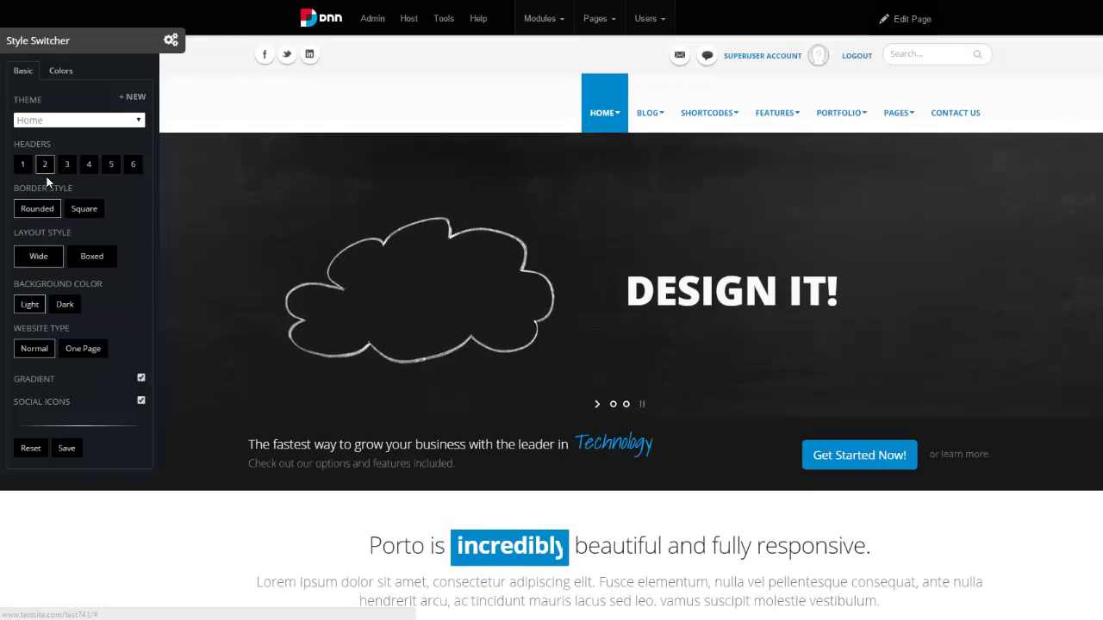
{"action": "mouse_move", "coordinate": [859, 135]}
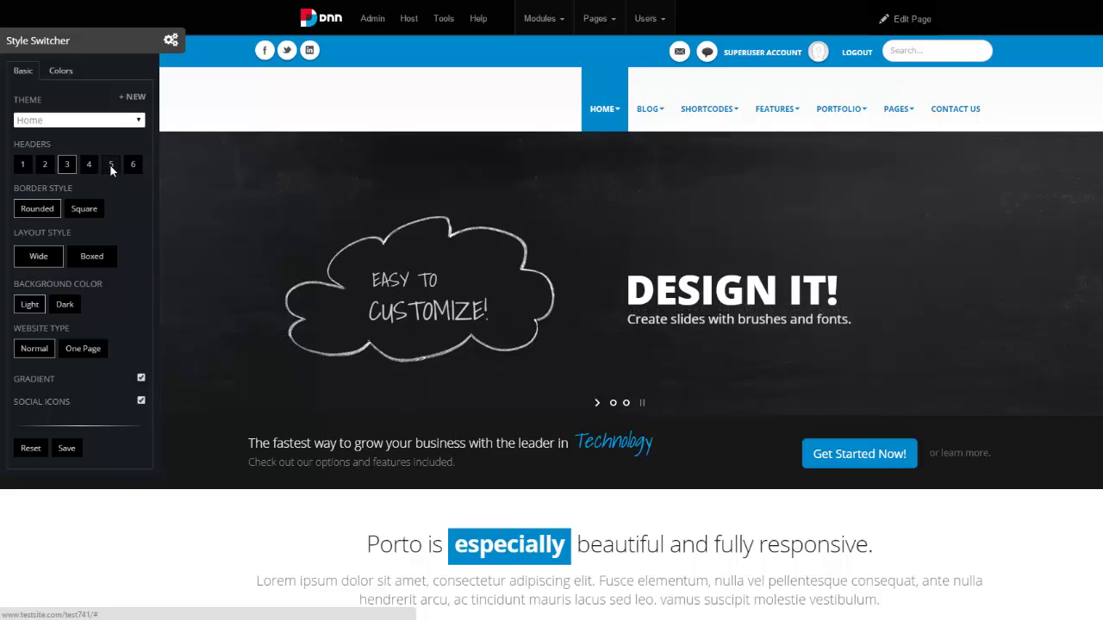
{"action": "left_click", "coordinate": [111, 165]}
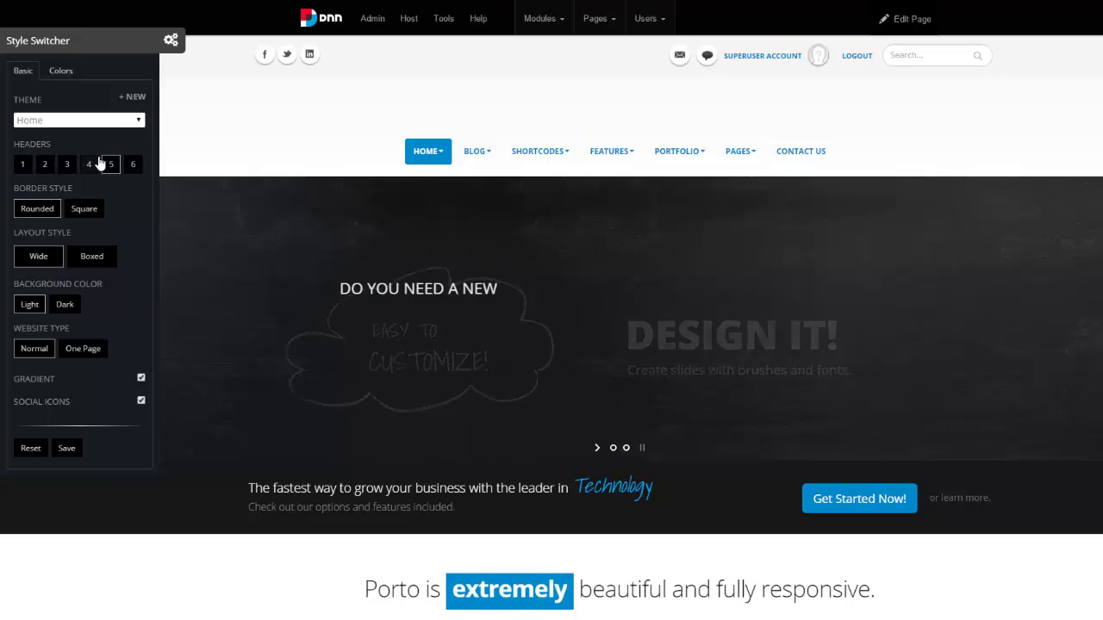
{"action": "left_click", "coordinate": [23, 167]}
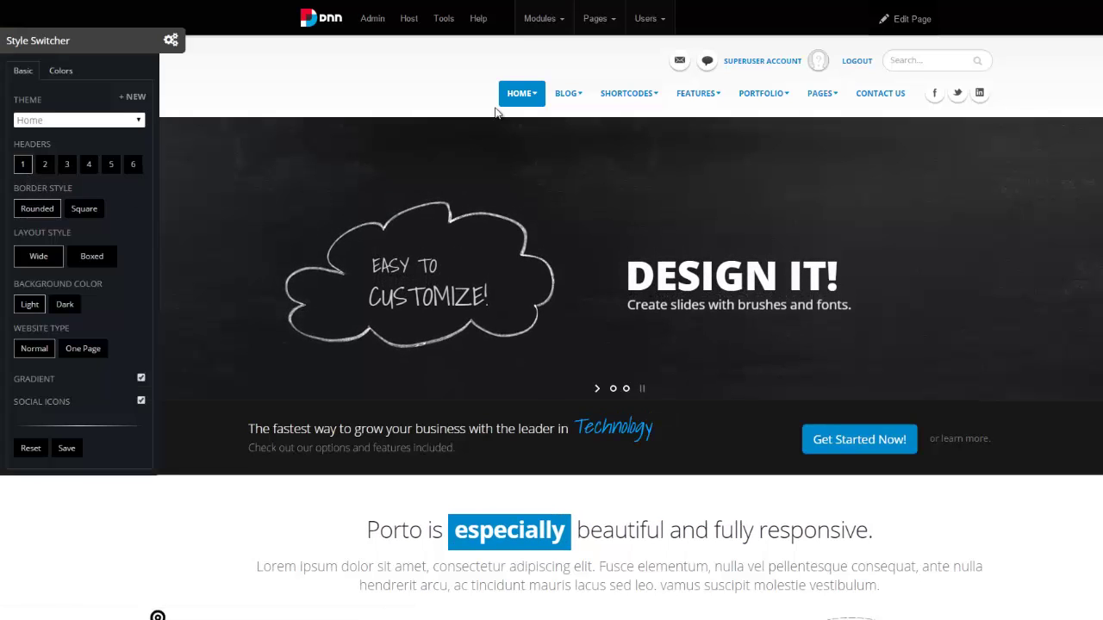
- Switch the border style to Square and preview the Boxed layout across the page
{"action": "left_click", "coordinate": [91, 212]}
{"action": "mouse_move", "coordinate": [535, 97]}
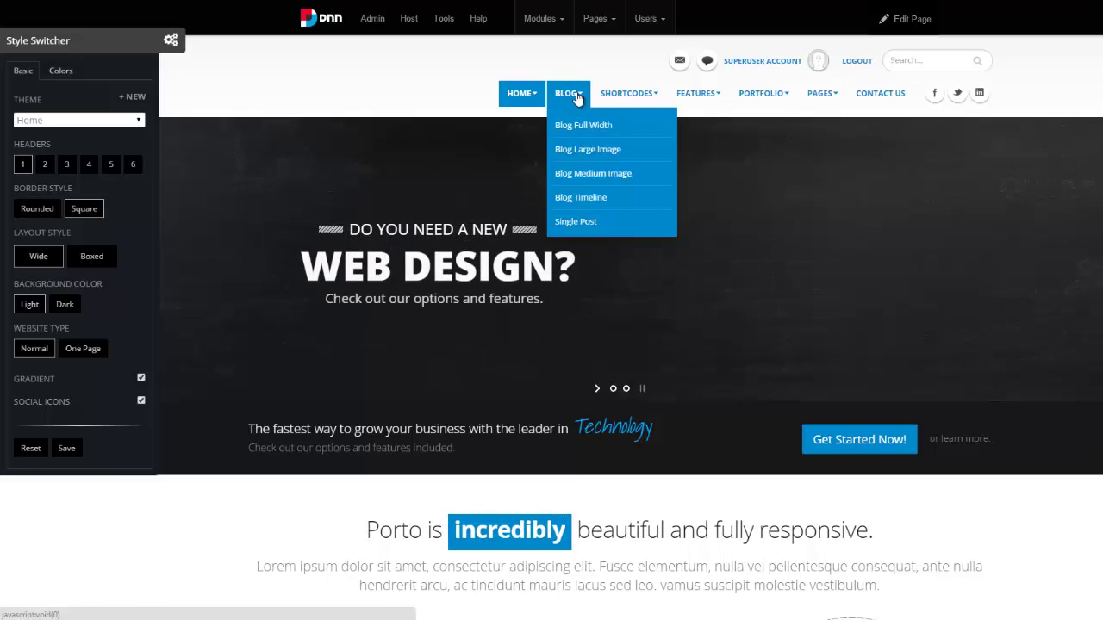
{"action": "mouse_move", "coordinate": [839, 111]}
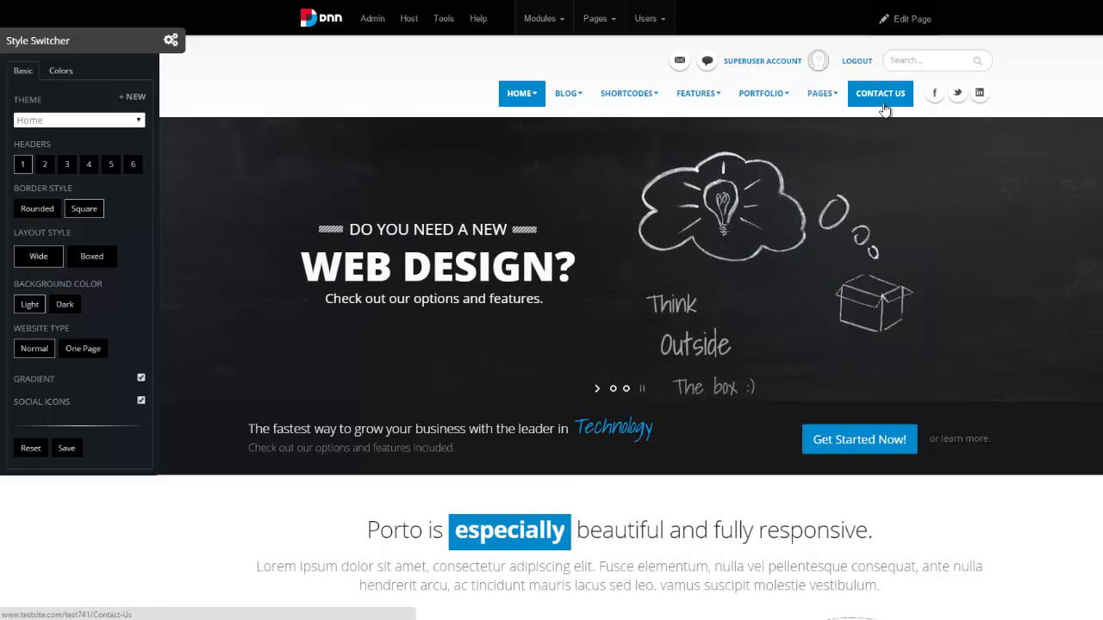
{"action": "mouse_move", "coordinate": [506, 121]}
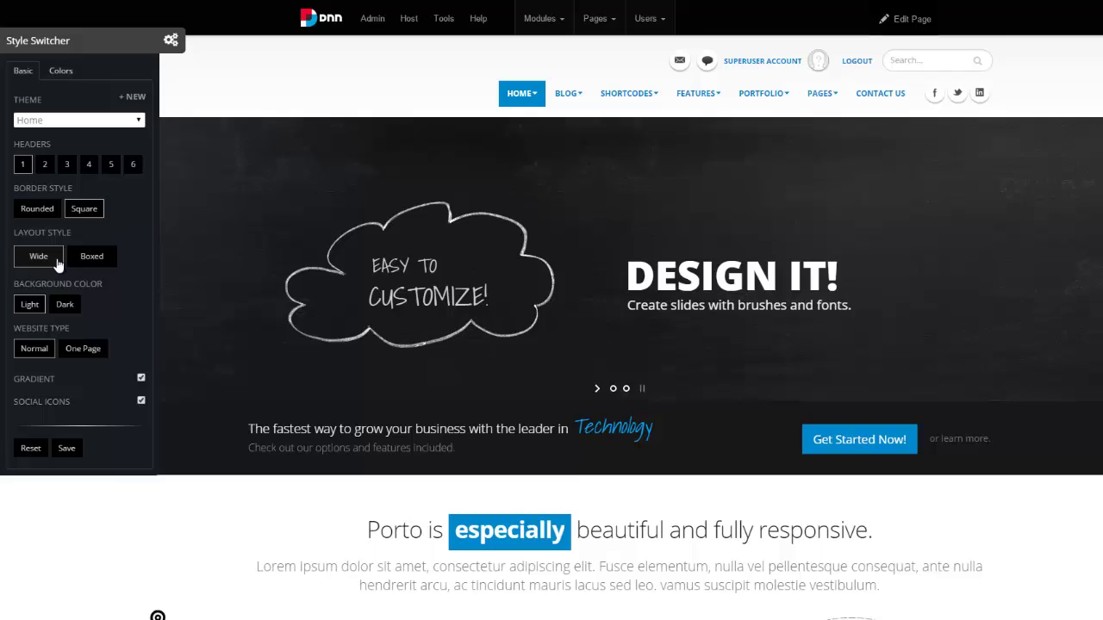
{"action": "left_click", "coordinate": [91, 257]}
{"action": "scroll", "coordinate": [216, 254], "scroll_direction": "down", "scroll_amount": 8}
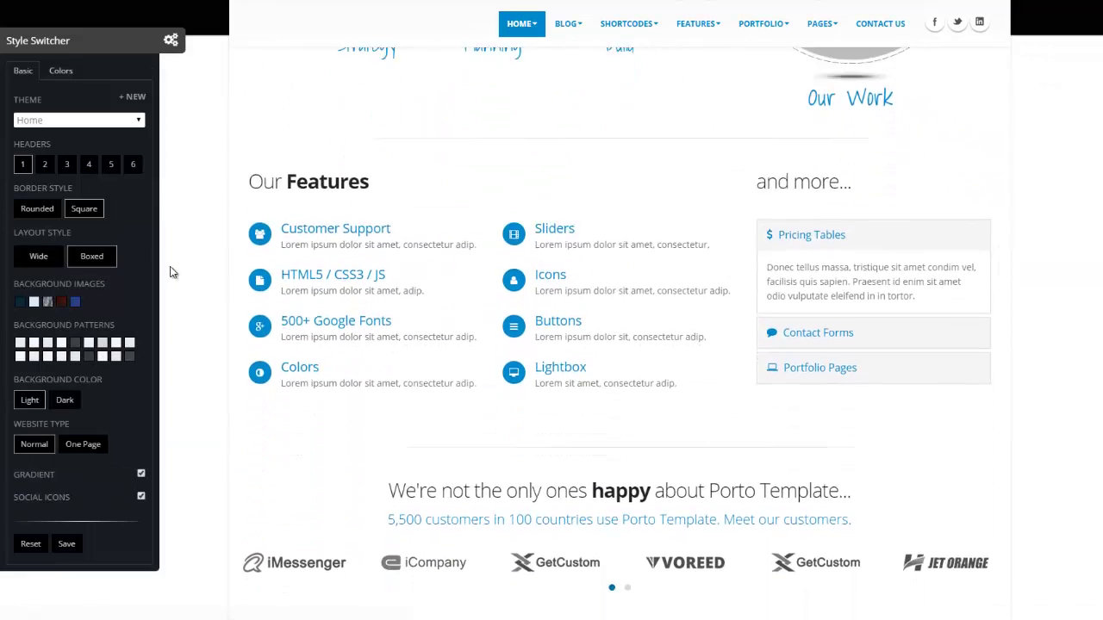
{"action": "scroll", "coordinate": [173, 271], "scroll_direction": "up", "scroll_amount": 10}
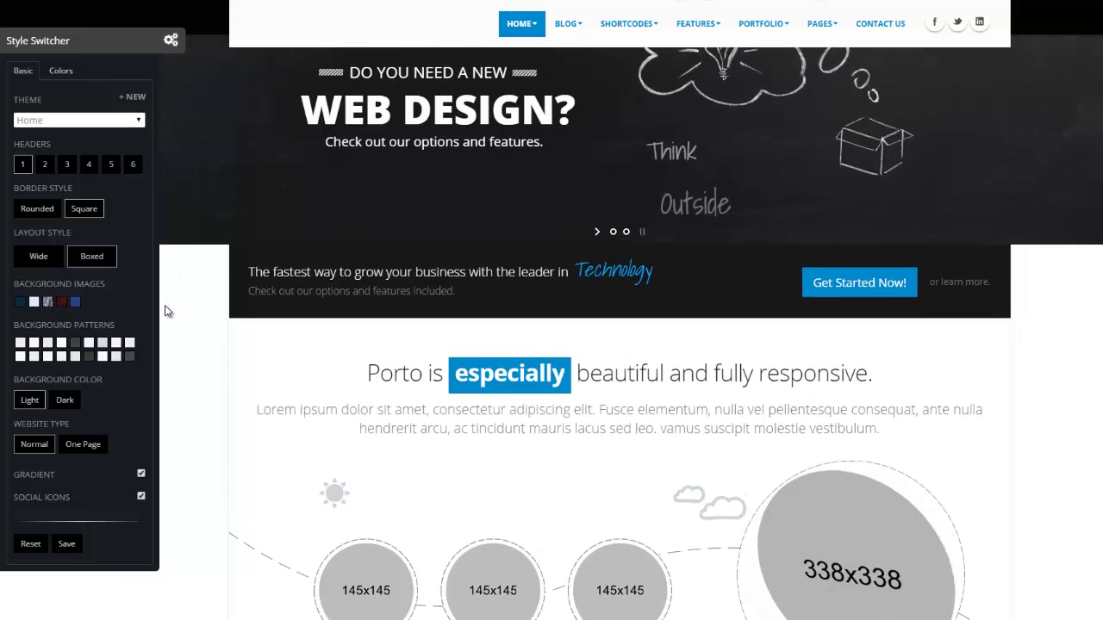
{"action": "scroll", "coordinate": [165, 305], "scroll_direction": "down", "scroll_amount": 2}
{"action": "scroll", "coordinate": [164, 305], "scroll_direction": "up", "scroll_amount": 4}
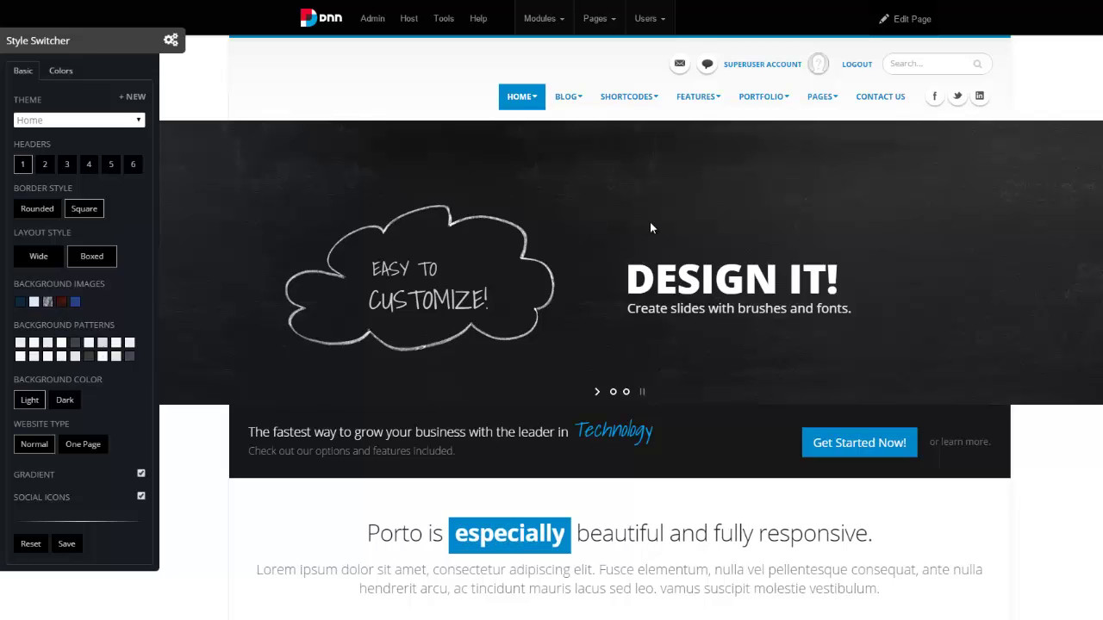
- Restore the Wide layout and preview the site with a Dark background
{"action": "left_click", "coordinate": [36, 256]}
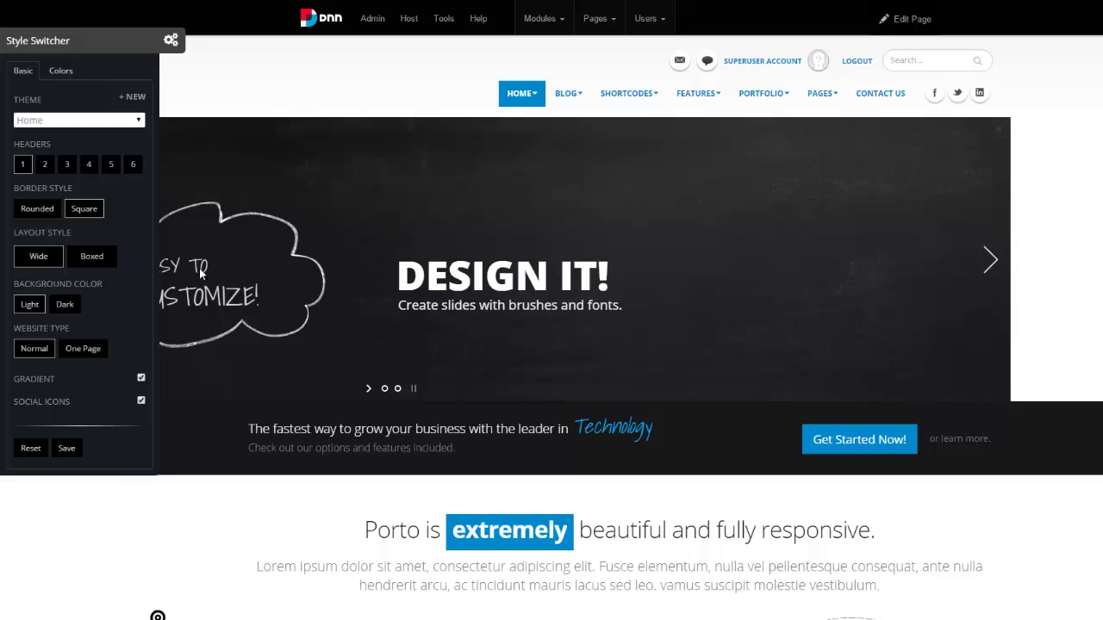
{"action": "scroll", "coordinate": [305, 229], "scroll_direction": "down", "scroll_amount": 5}
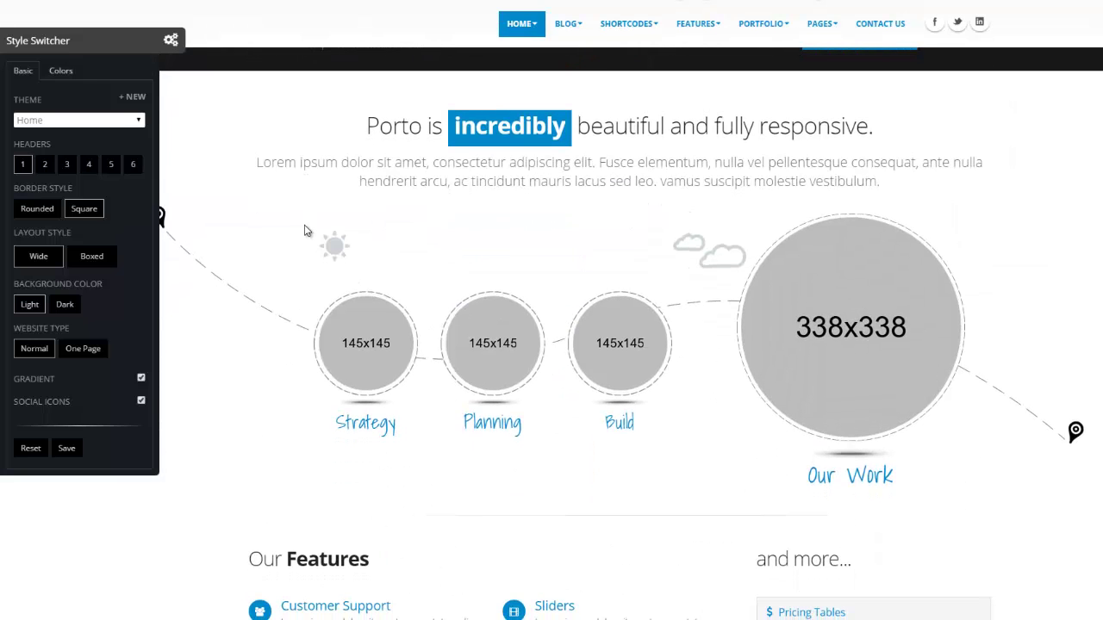
{"action": "scroll", "coordinate": [302, 229], "scroll_direction": "down", "scroll_amount": 1}
{"action": "scroll", "coordinate": [300, 227], "scroll_direction": "up", "scroll_amount": 6}
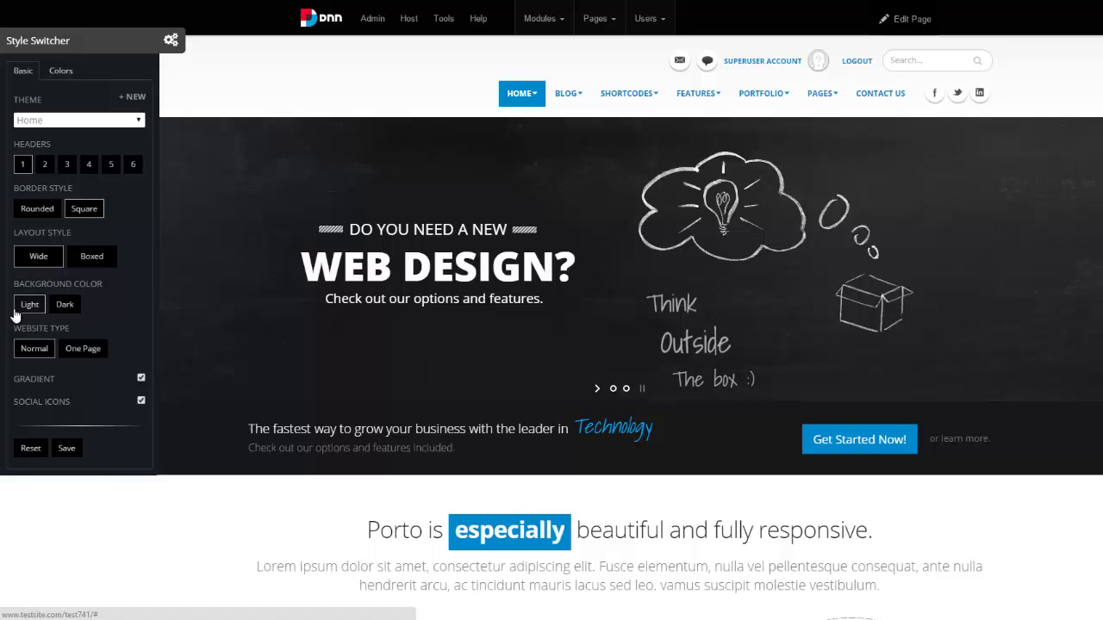
{"action": "left_click", "coordinate": [65, 304]}
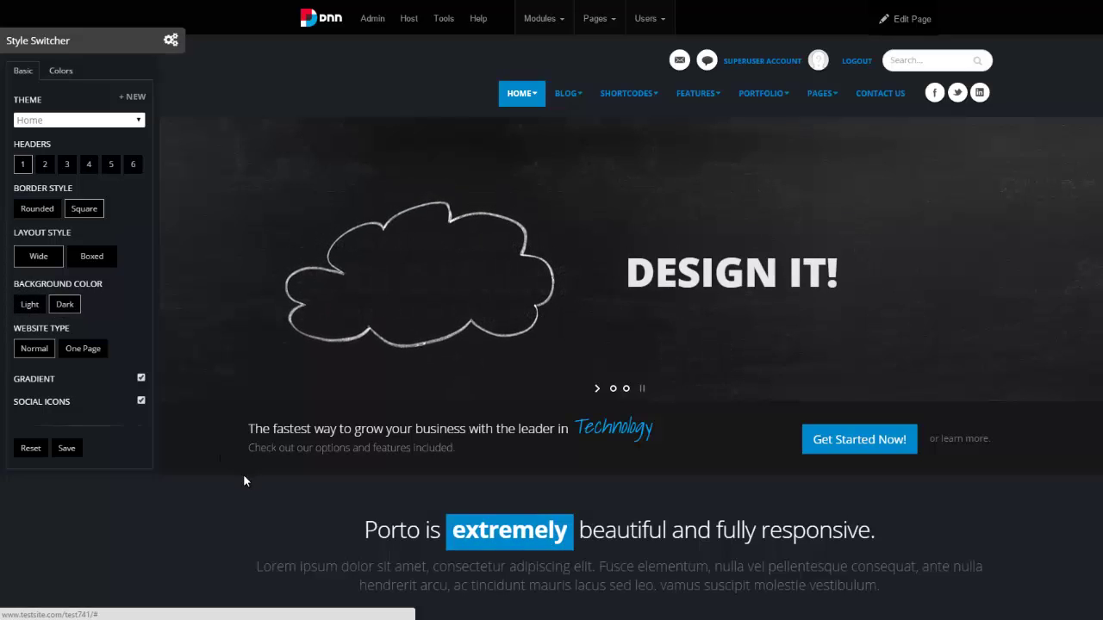
{"action": "scroll", "coordinate": [243, 474], "scroll_direction": "down", "scroll_amount": 5}
{"action": "scroll", "coordinate": [243, 469], "scroll_direction": "down", "scroll_amount": 9}
{"action": "scroll", "coordinate": [243, 468], "scroll_direction": "up", "scroll_amount": 6}
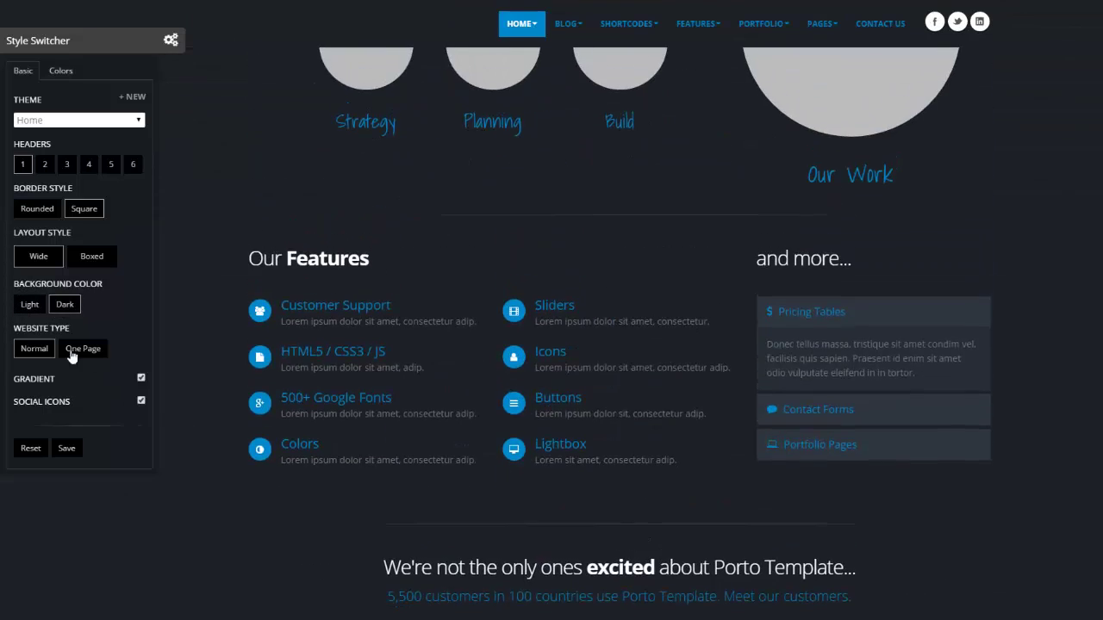
- Return to the Light background, keep Social Icons enabled, and show the Colors settings
{"action": "left_click", "coordinate": [31, 306]}
{"action": "scroll", "coordinate": [112, 308], "scroll_direction": "up", "scroll_amount": 3}
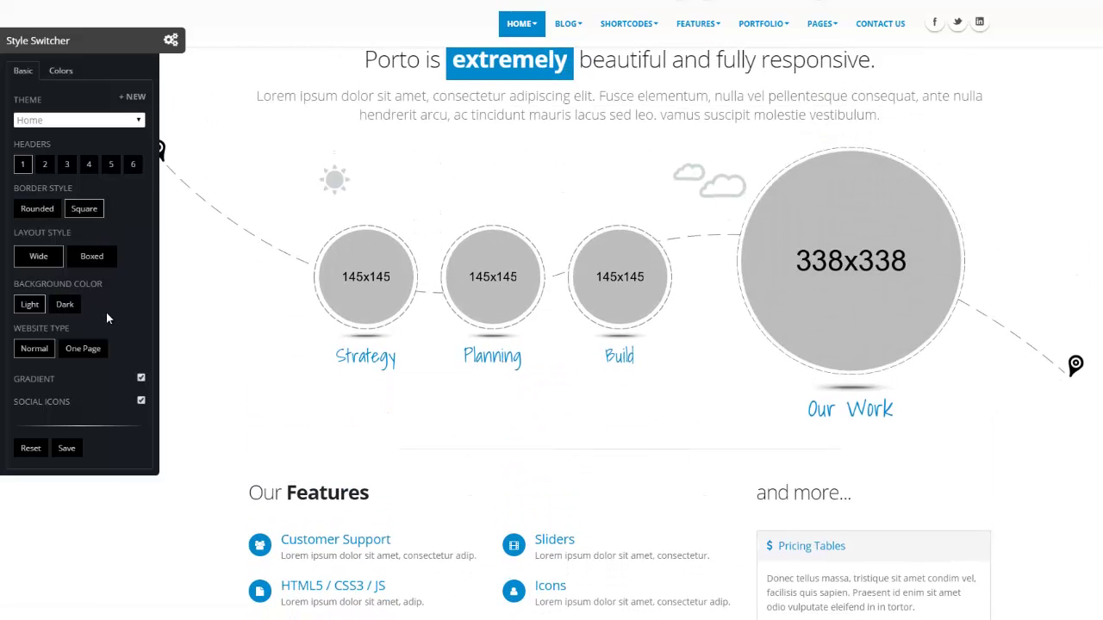
{"action": "scroll", "coordinate": [106, 312], "scroll_direction": "up", "scroll_amount": 3}
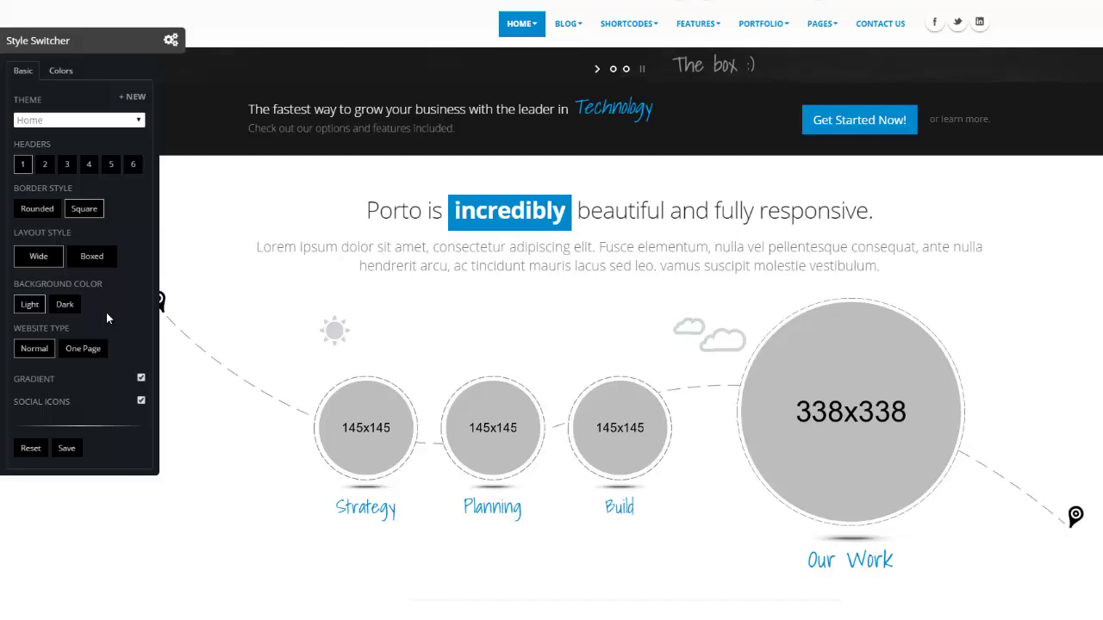
{"action": "scroll", "coordinate": [112, 345], "scroll_direction": "up", "scroll_amount": 1}
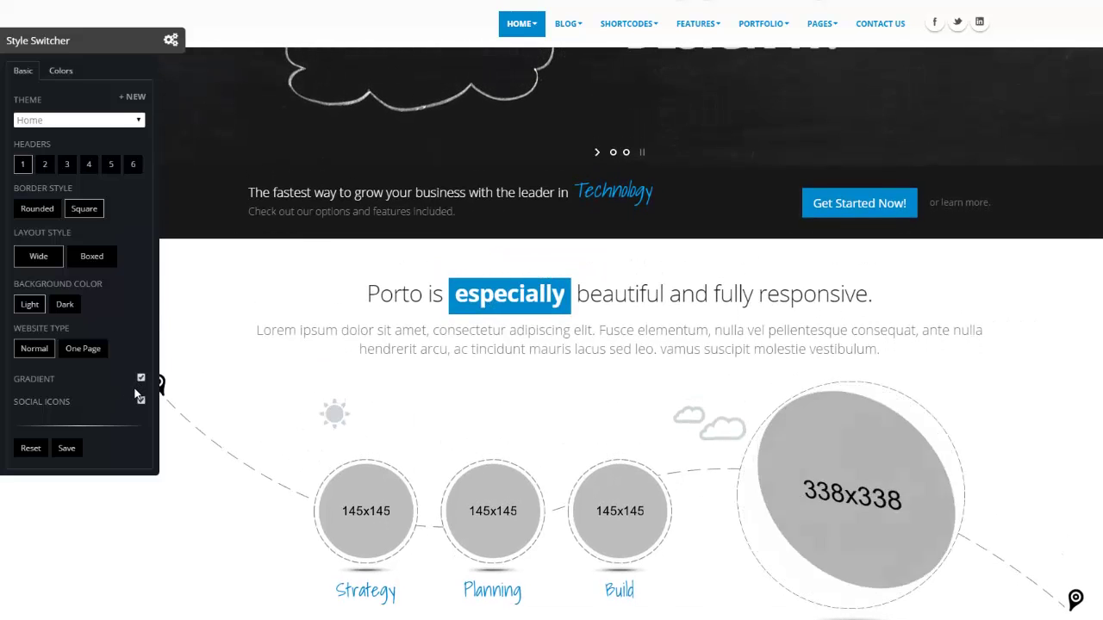
{"action": "scroll", "coordinate": [134, 388], "scroll_direction": "up", "scroll_amount": 2}
{"action": "scroll", "coordinate": [134, 388], "scroll_direction": "up", "scroll_amount": 1}
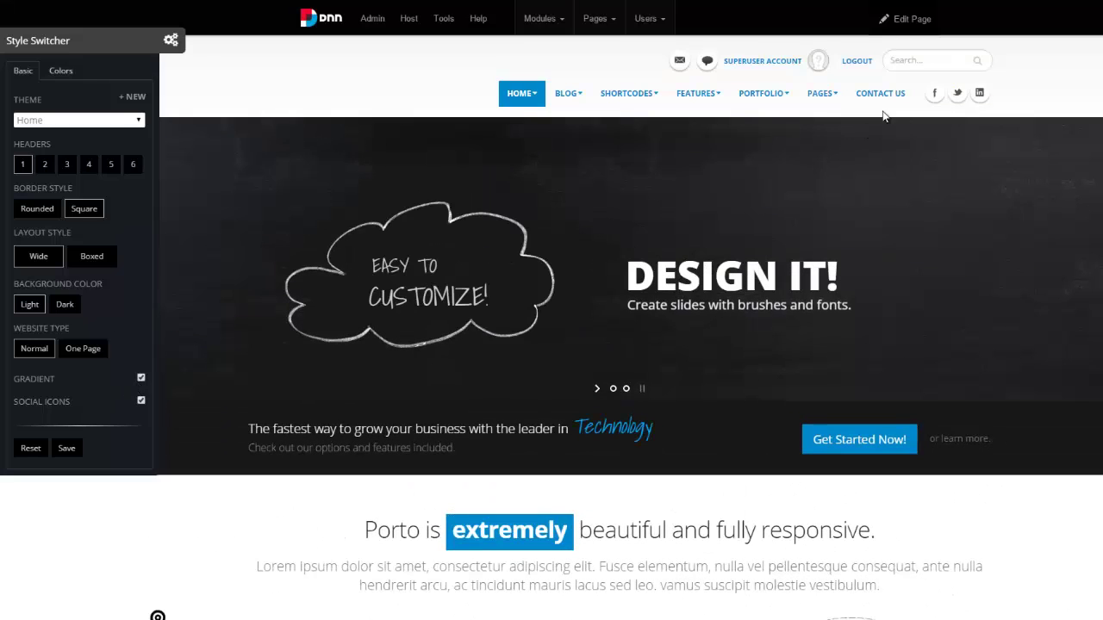
{"action": "left_click", "coordinate": [140, 400]}
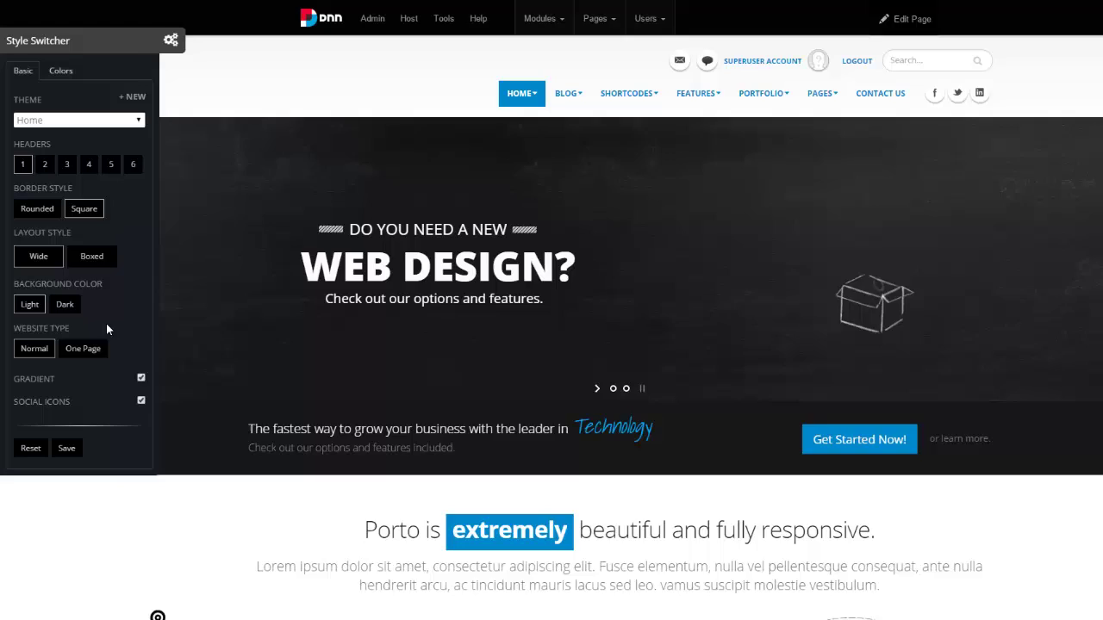
{"action": "left_click", "coordinate": [64, 72]}
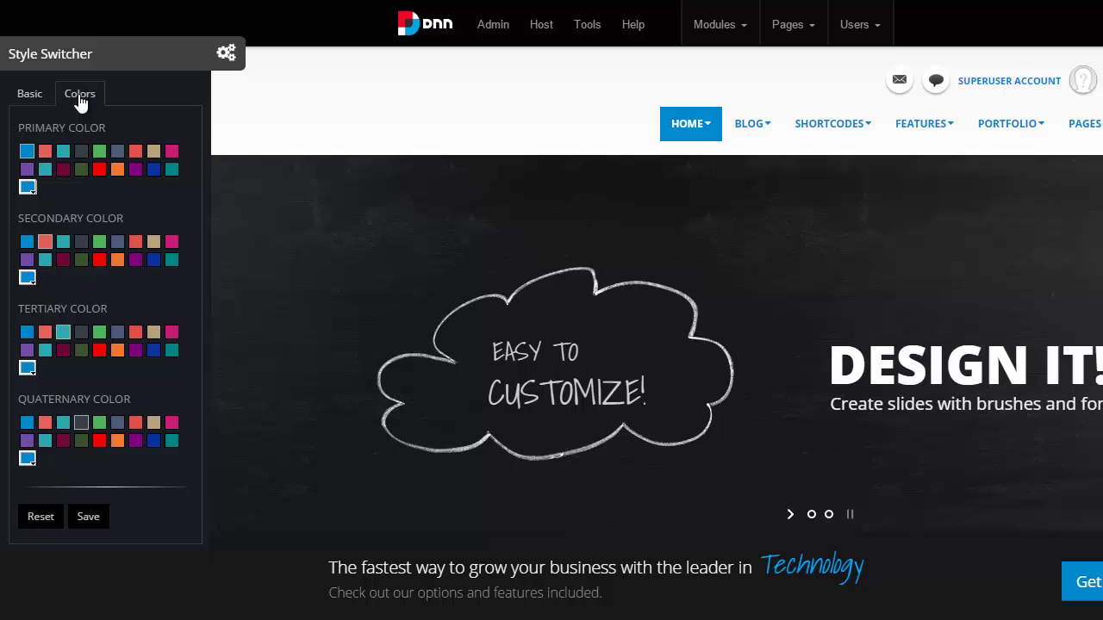
- Pick the red Primary Color swatch and scroll to see the red menus and buttons
{"action": "left_click", "coordinate": [100, 171]}
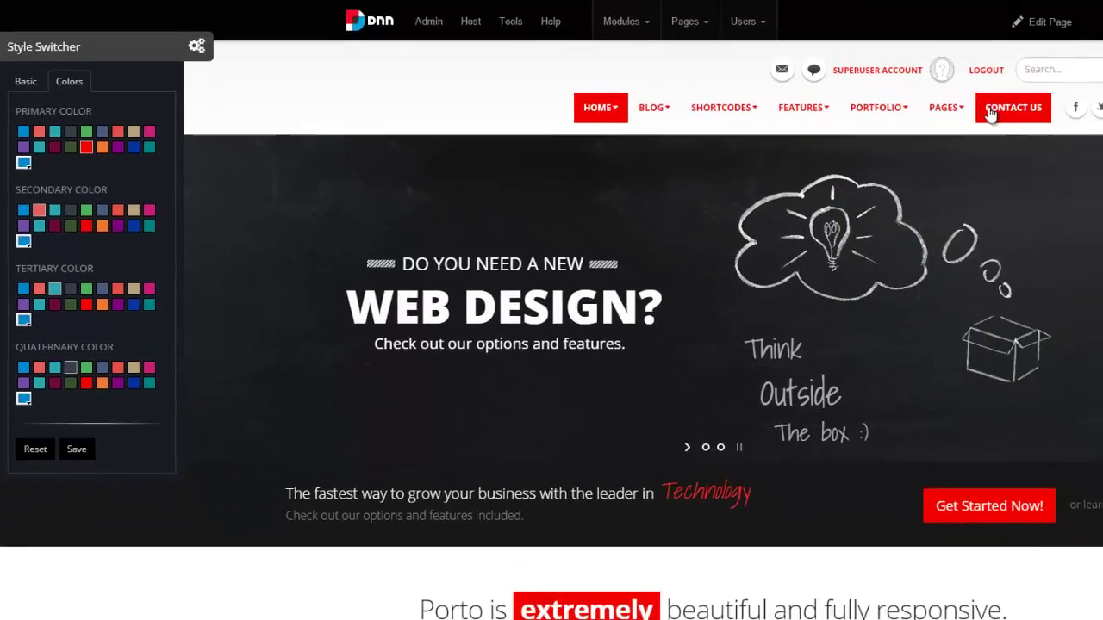
{"action": "scroll", "coordinate": [517, 414], "scroll_direction": "down", "scroll_amount": 5}
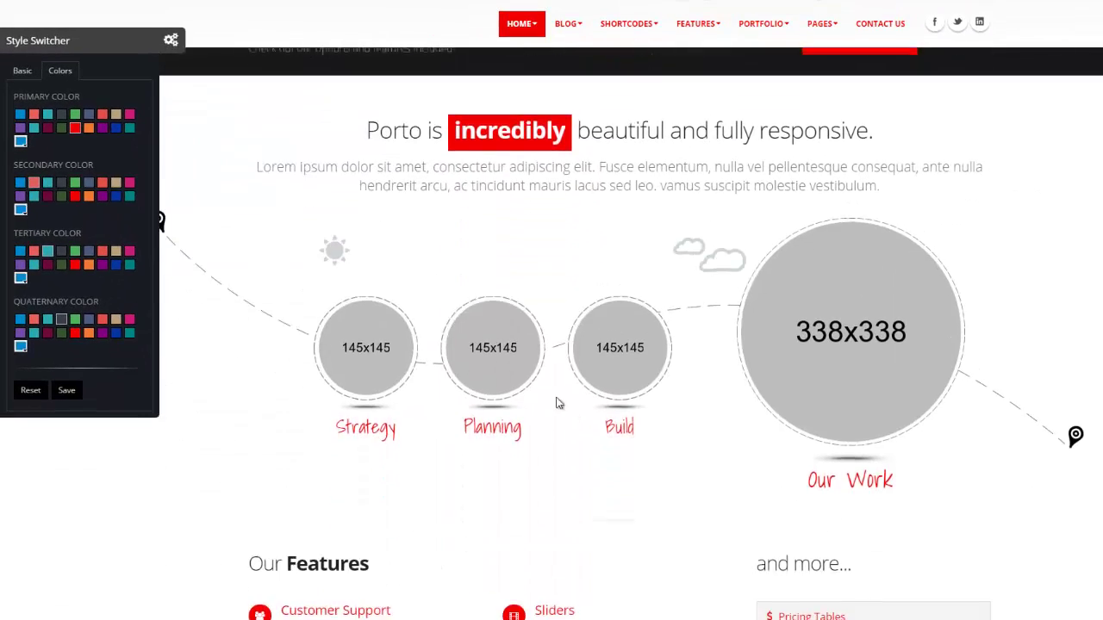
{"action": "scroll", "coordinate": [653, 431], "scroll_direction": "down", "scroll_amount": 7}
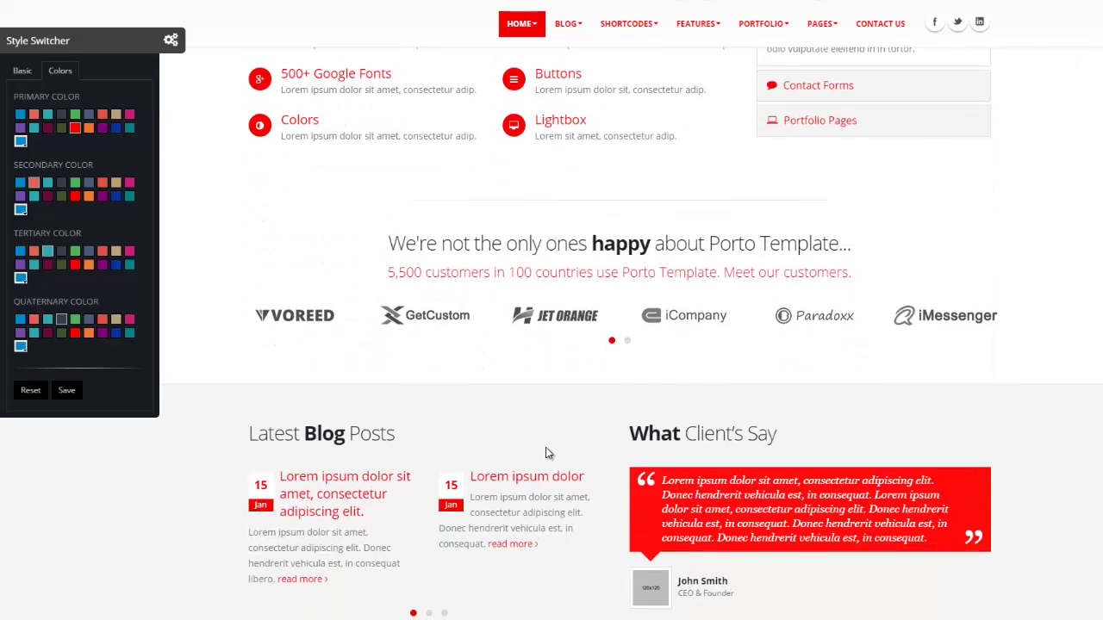
- Set the primary colour back to blue and reveal the SHORTCODES > Shortcodes 1 menu
{"action": "scroll", "coordinate": [543, 447], "scroll_direction": "up", "scroll_amount": 2}
{"action": "scroll", "coordinate": [483, 413], "scroll_direction": "down", "scroll_amount": 5}
{"action": "scroll", "coordinate": [302, 327], "scroll_direction": "up", "scroll_amount": 5}
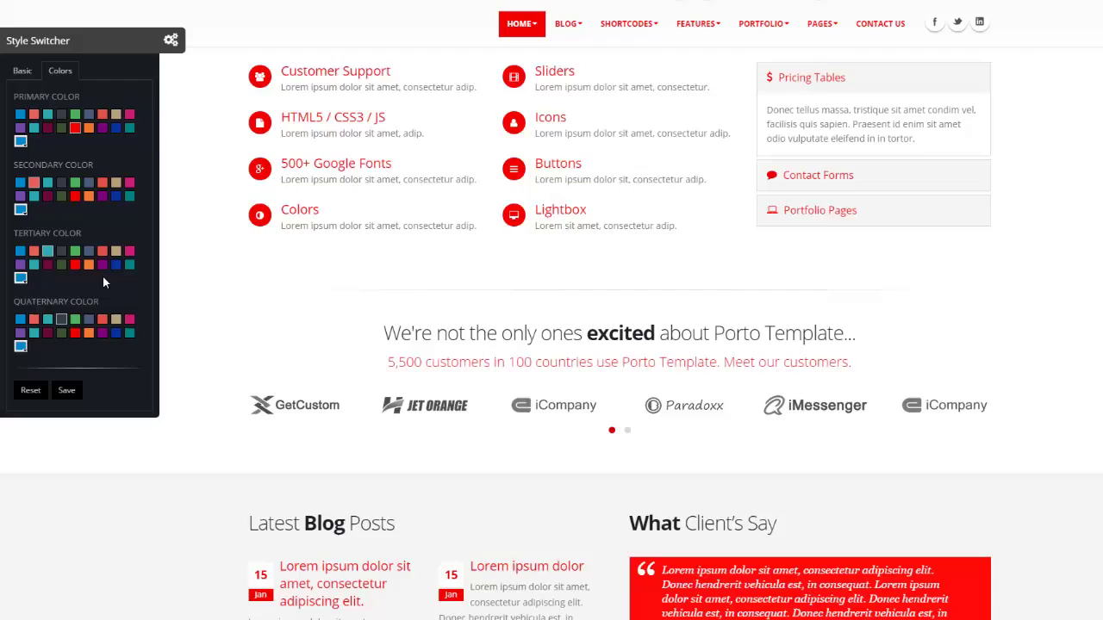
{"action": "scroll", "coordinate": [103, 226], "scroll_direction": "up", "scroll_amount": 6}
{"action": "scroll", "coordinate": [87, 190], "scroll_direction": "up", "scroll_amount": 2}
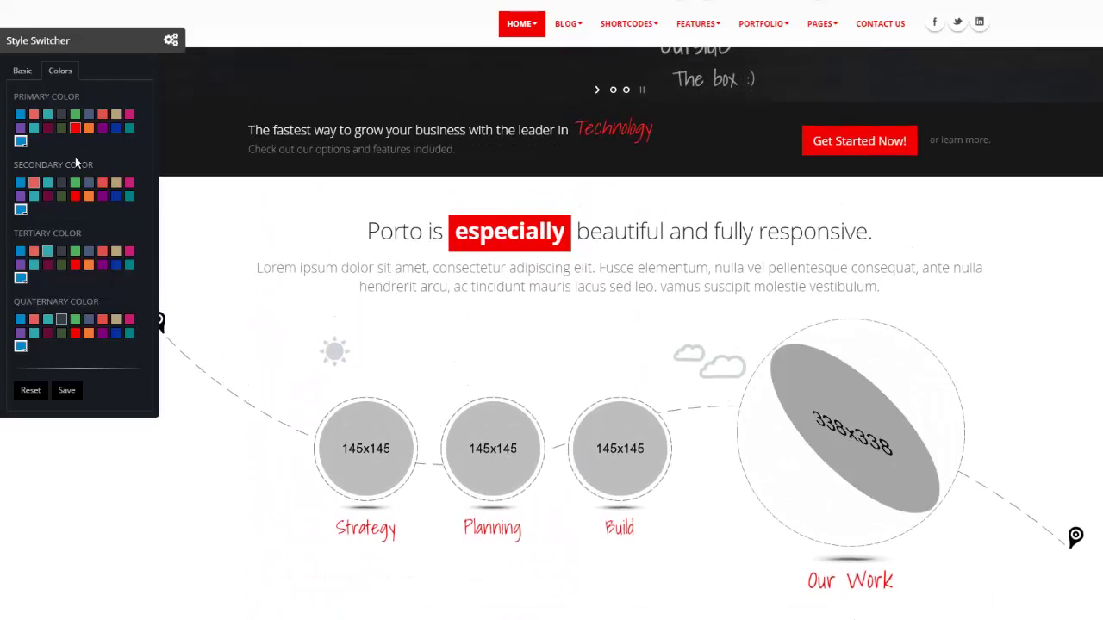
{"action": "scroll", "coordinate": [74, 157], "scroll_direction": "up", "scroll_amount": 2}
{"action": "left_click", "coordinate": [20, 114]}
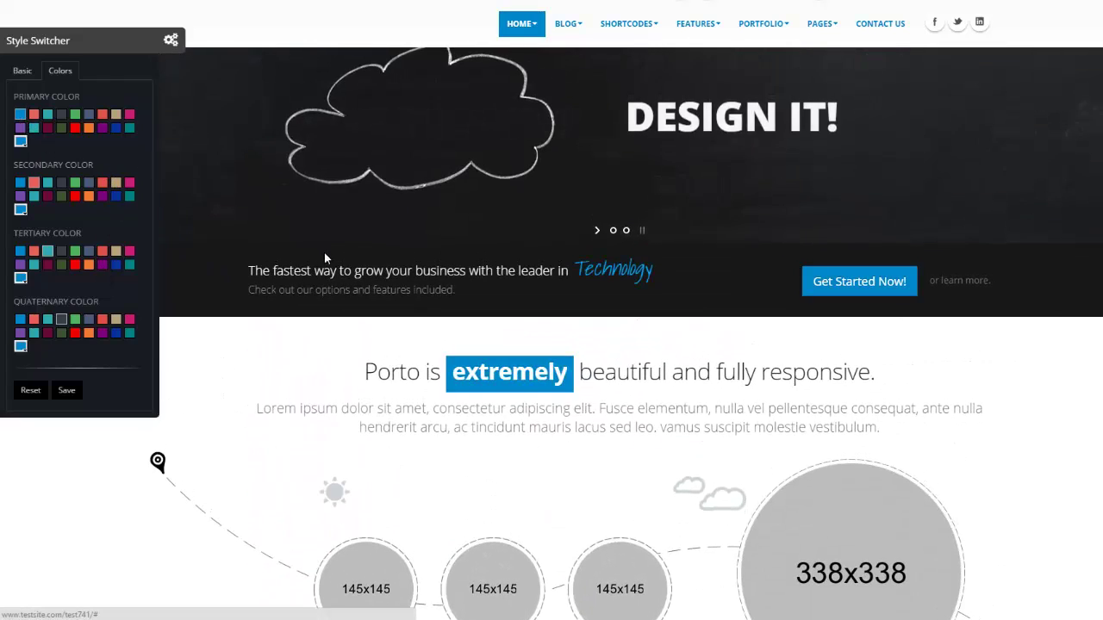
{"action": "scroll", "coordinate": [610, 204], "scroll_direction": "up", "scroll_amount": 1}
{"action": "mouse_move", "coordinate": [627, 94]}
{"action": "mouse_move", "coordinate": [624, 128]}
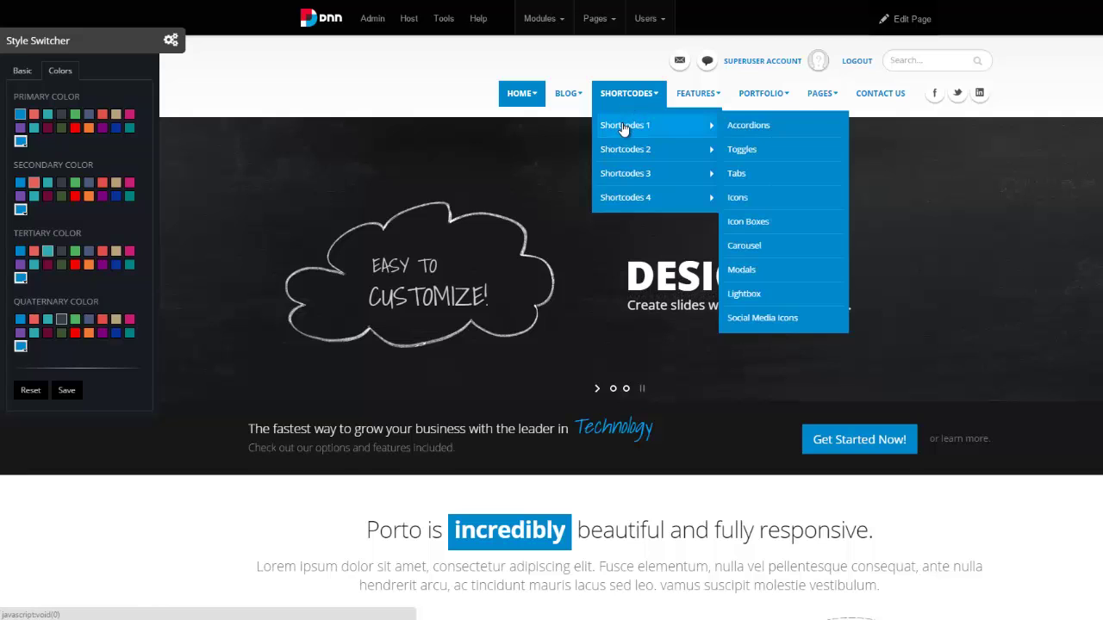
- Go to Shortcodes 1 > Icon Boxes and scroll through the coloured feature box examples
{"action": "left_click", "coordinate": [750, 222]}
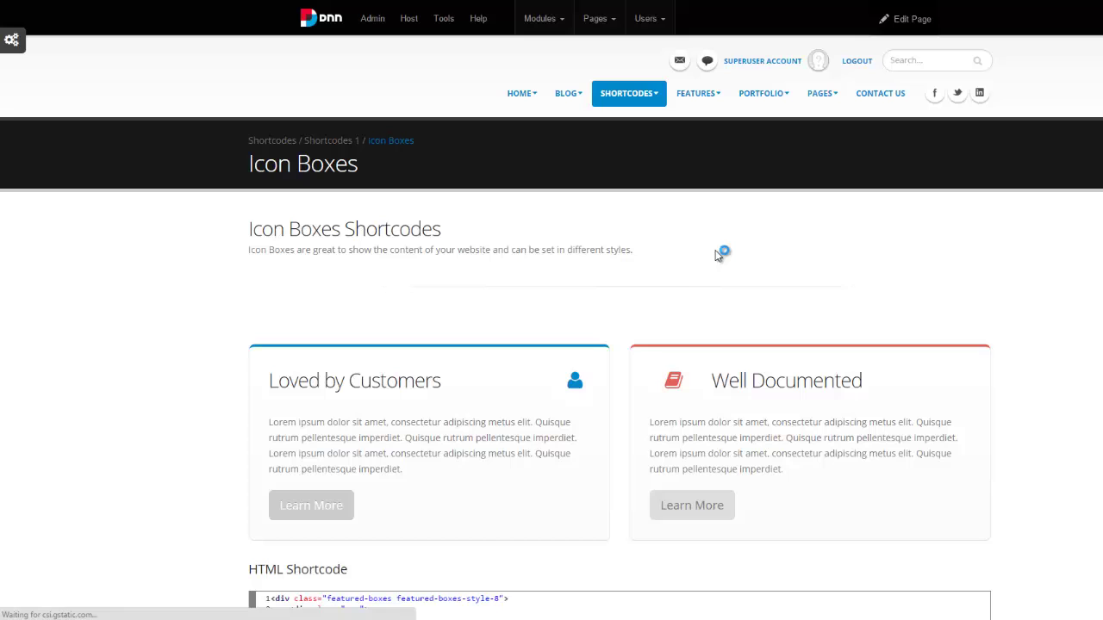
{"action": "scroll", "coordinate": [689, 302], "scroll_direction": "down", "scroll_amount": 2}
{"action": "scroll", "coordinate": [650, 291], "scroll_direction": "down", "scroll_amount": 1}
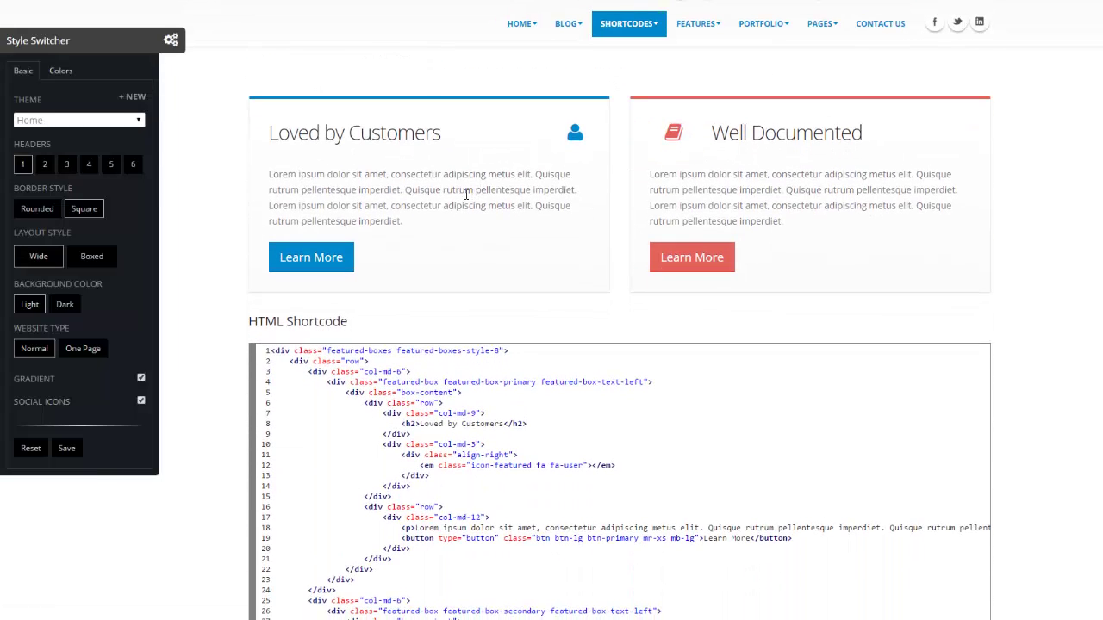
{"action": "scroll", "coordinate": [399, 147], "scroll_direction": "down", "scroll_amount": 15}
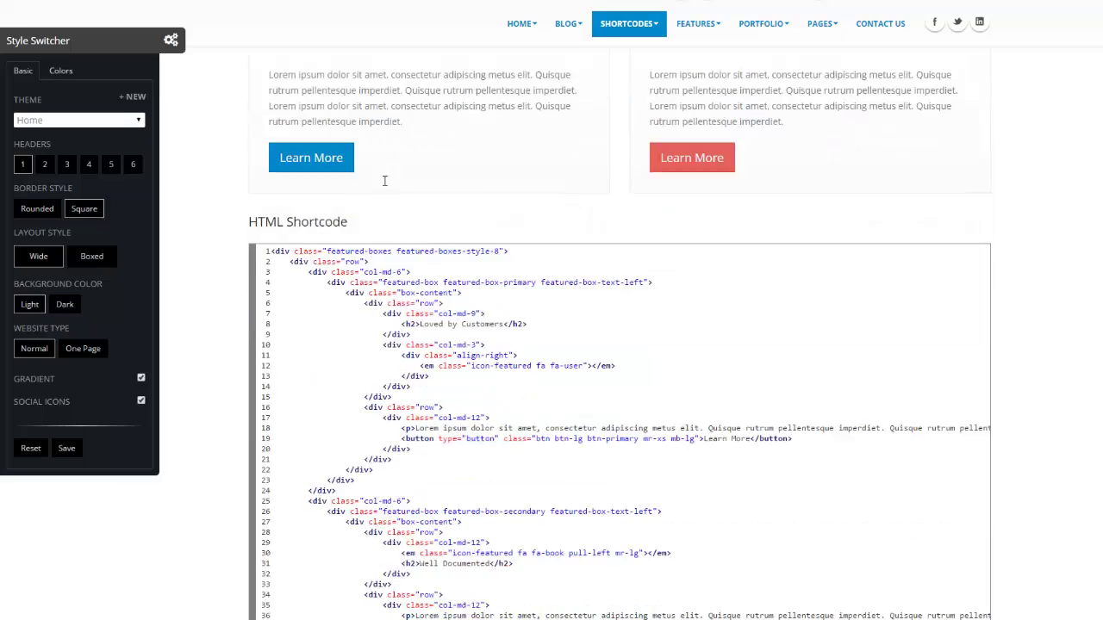
{"action": "scroll", "coordinate": [384, 180], "scroll_direction": "down", "scroll_amount": 1}
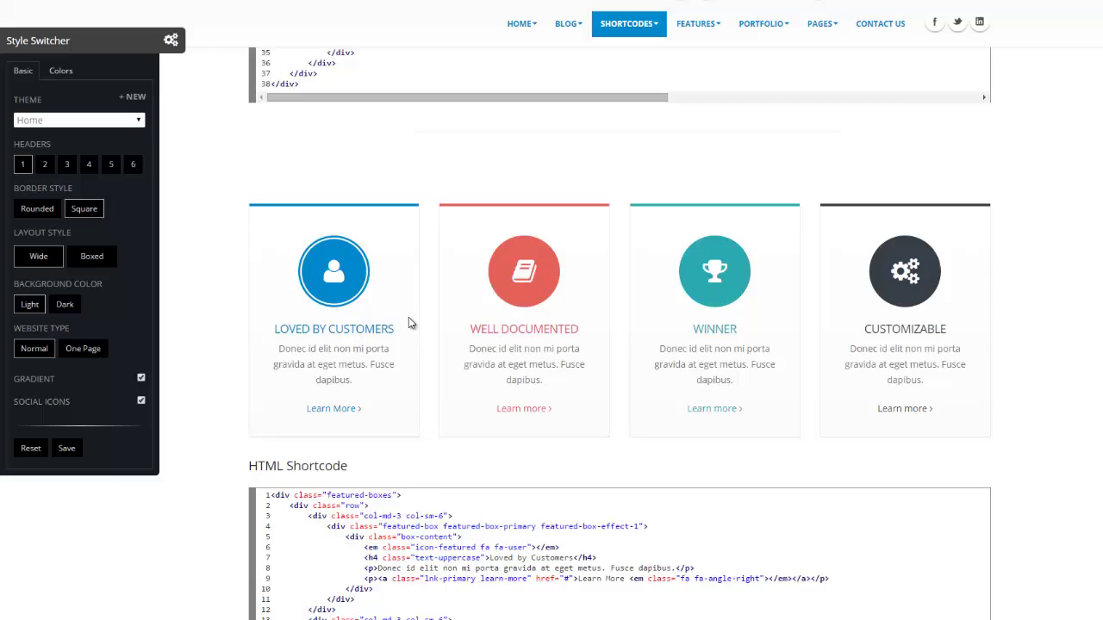
{"action": "scroll", "coordinate": [408, 317], "scroll_direction": "down", "scroll_amount": 1}
- Choose red primary, orange secondary, dark purple tertiary and tan quaternary colour swatches
{"action": "left_click", "coordinate": [62, 71]}
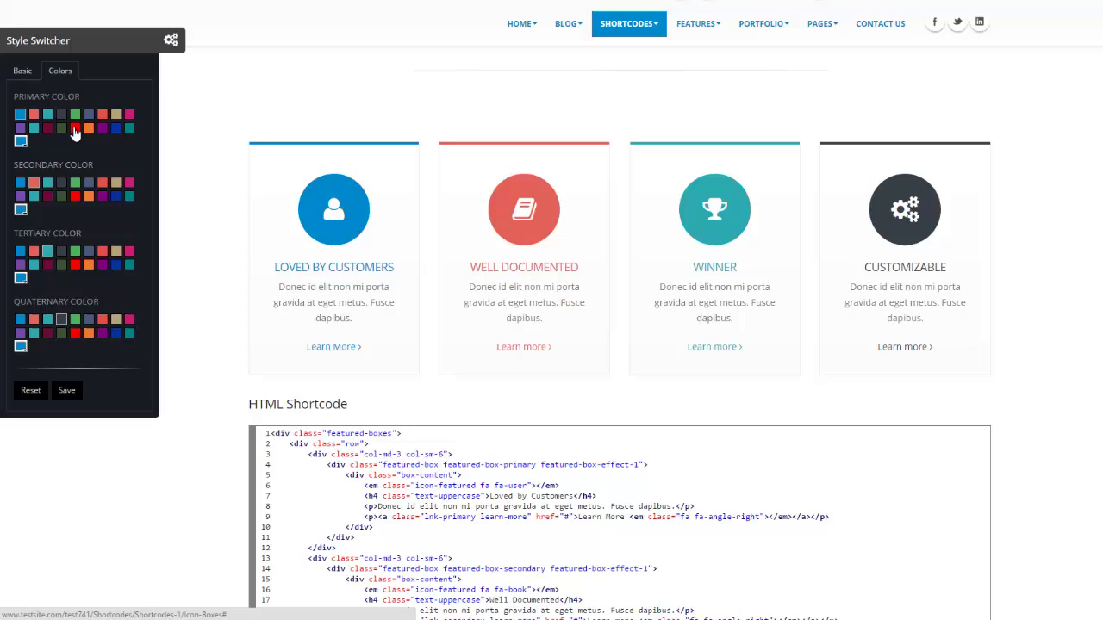
{"action": "left_click", "coordinate": [75, 129]}
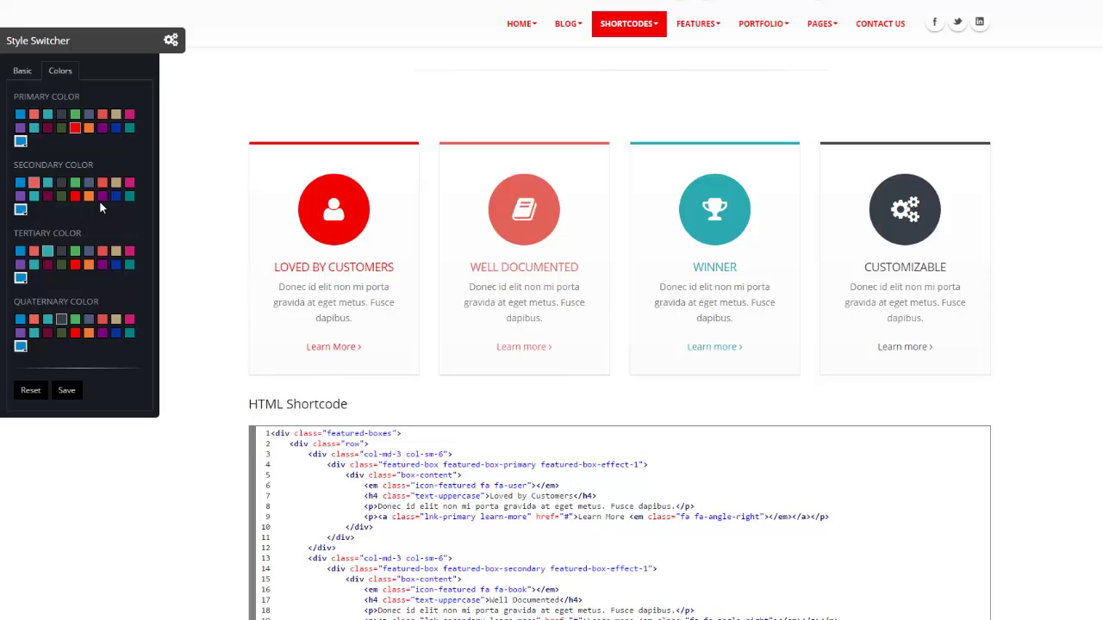
{"action": "left_click", "coordinate": [105, 267]}
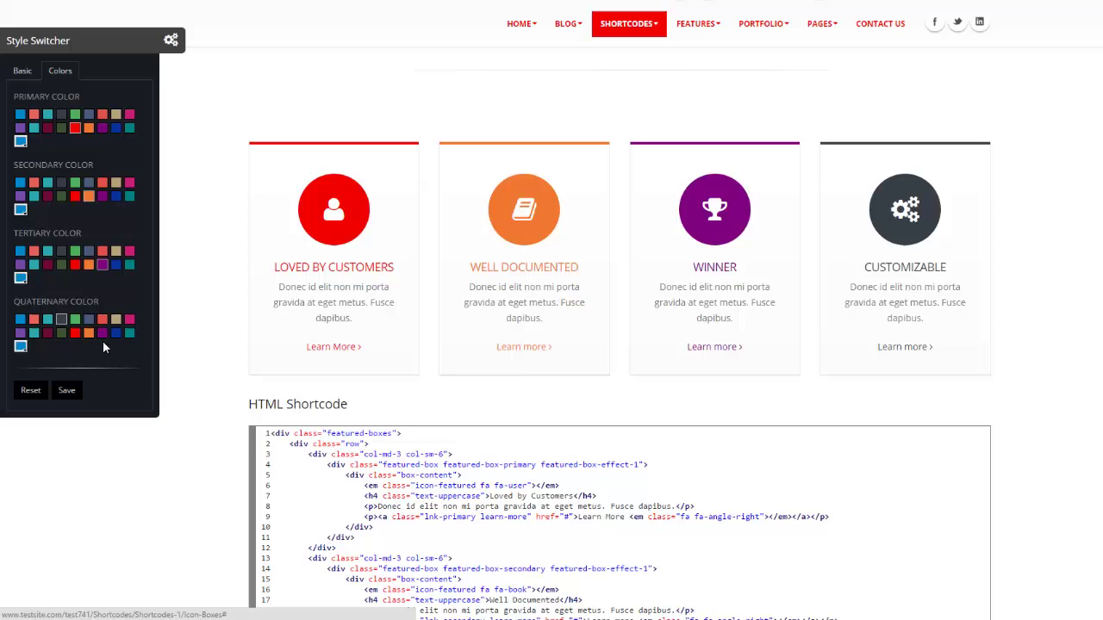
{"action": "left_click", "coordinate": [118, 321]}
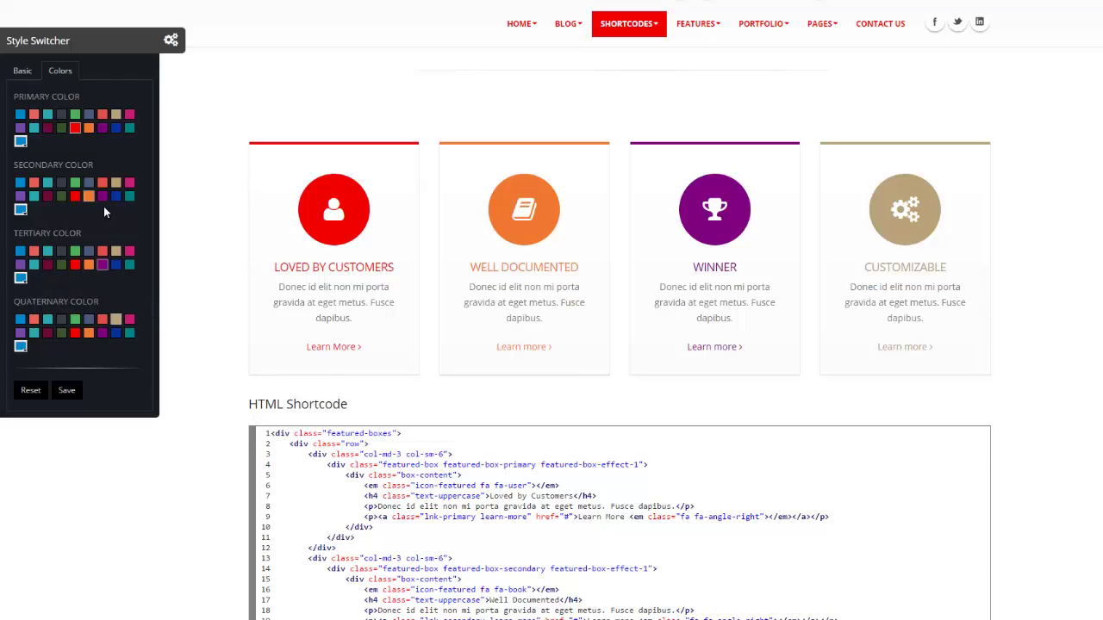
{"action": "left_click", "coordinate": [22, 72]}
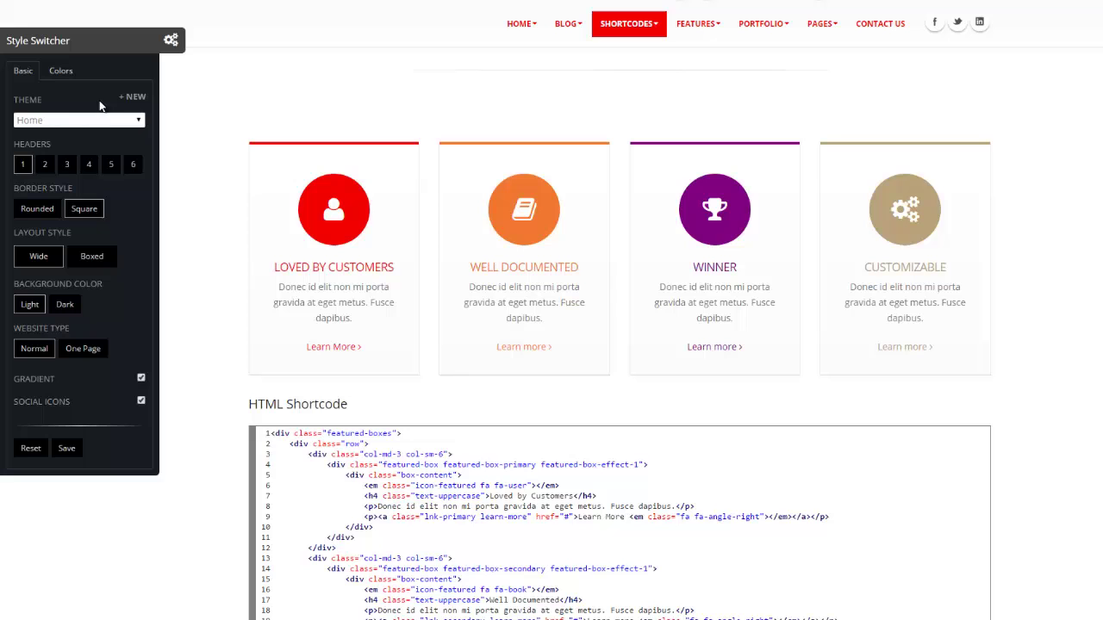
- Save the Style Switcher settings, confirming the overwrite of the existing Home theme
{"action": "left_click", "coordinate": [69, 448]}
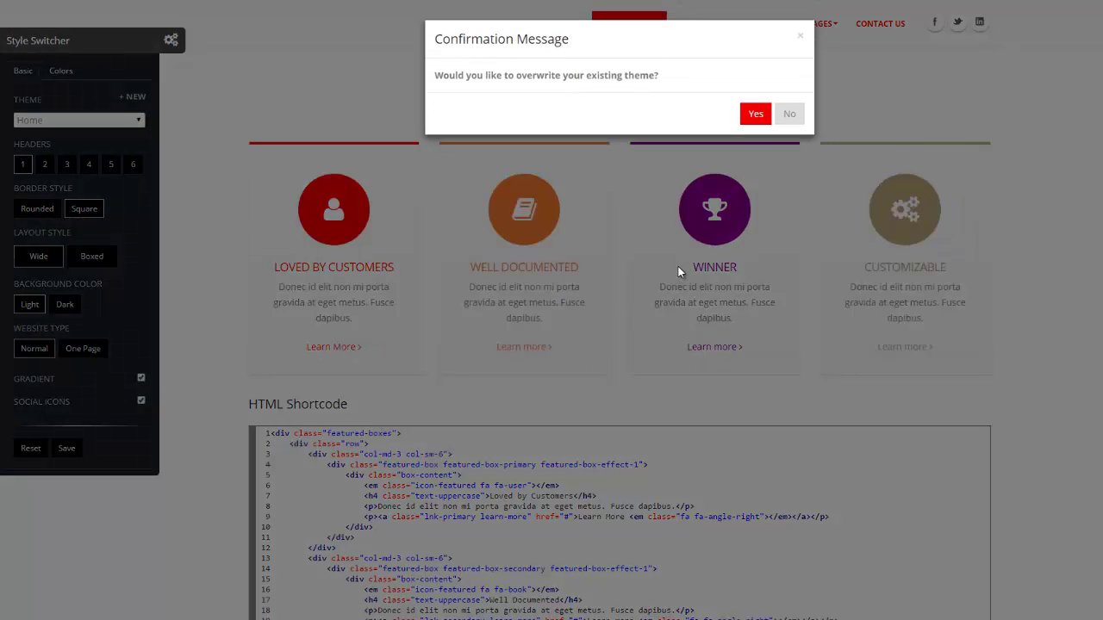
{"action": "left_click", "coordinate": [753, 107]}
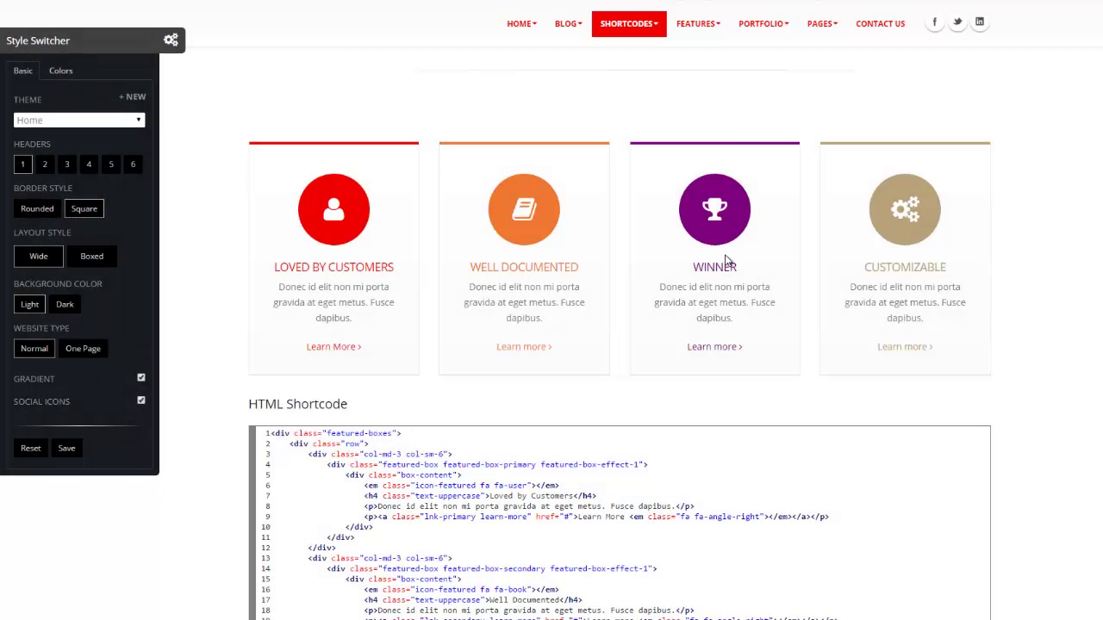
{"action": "scroll", "coordinate": [655, 155], "scroll_direction": "down", "scroll_amount": 10}
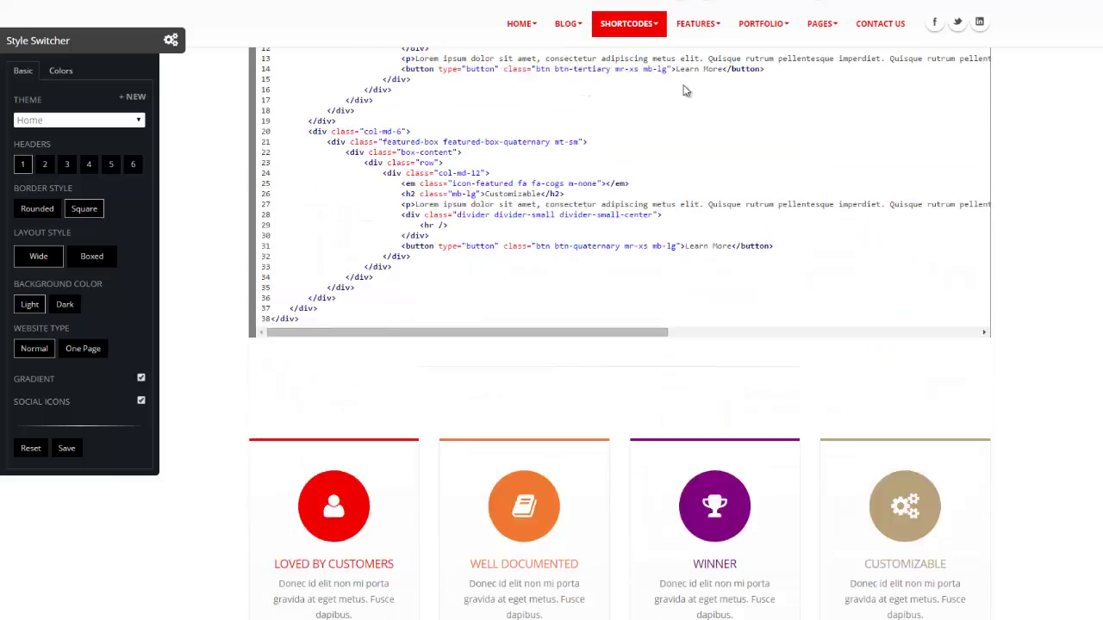
{"action": "mouse_move", "coordinate": [743, 39]}
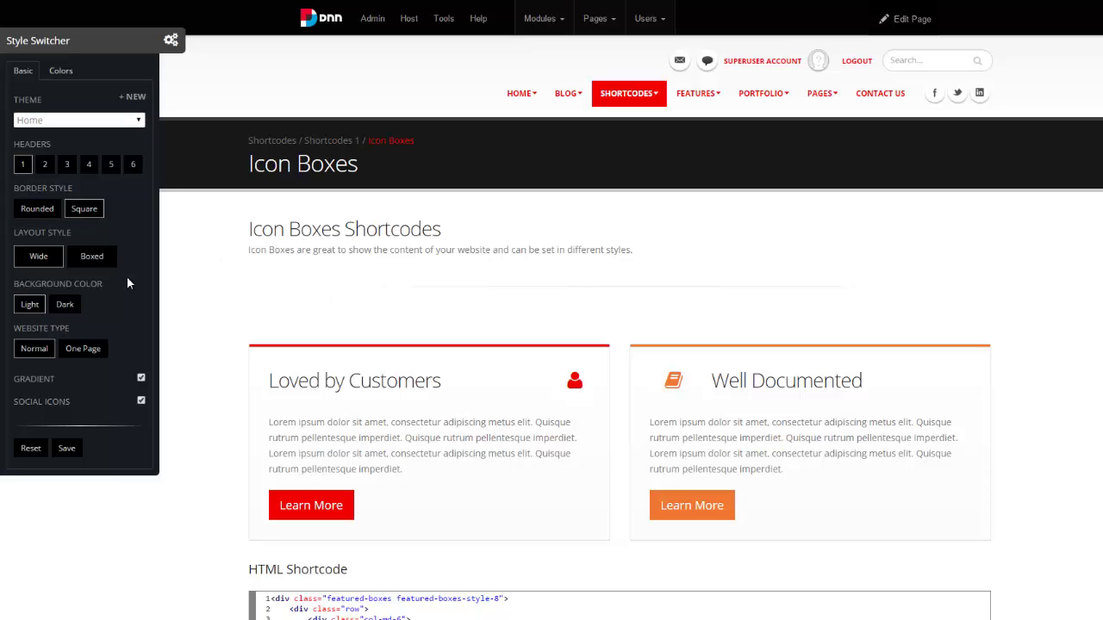
- Create a new theme named 'Christmas' and apply it to the current site
{"action": "left_click", "coordinate": [138, 96]}
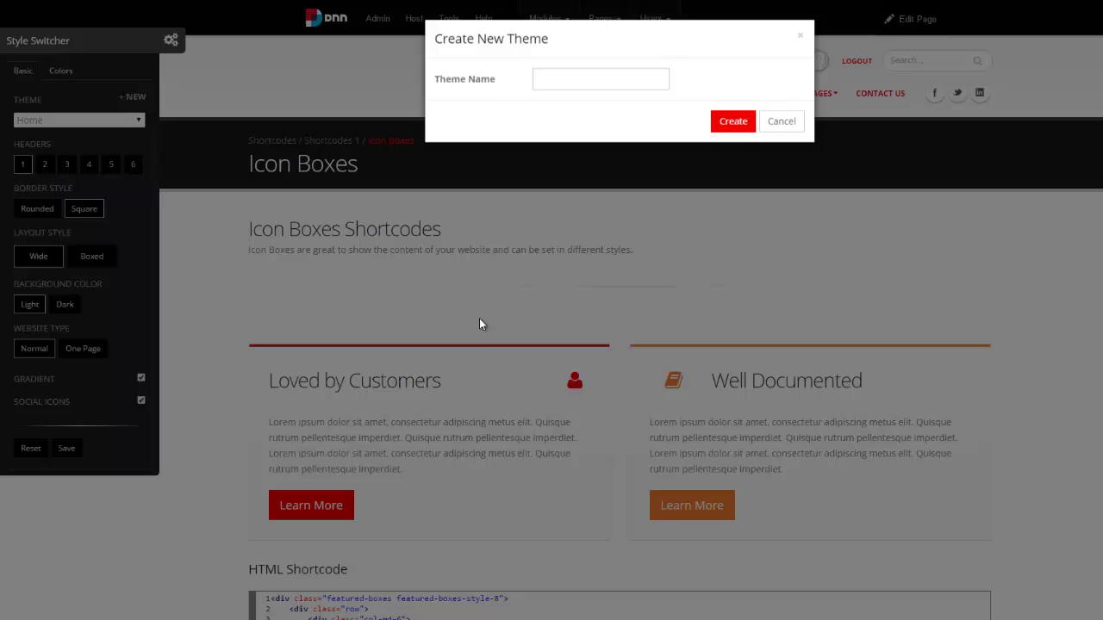
{"action": "left_click", "coordinate": [571, 80]}
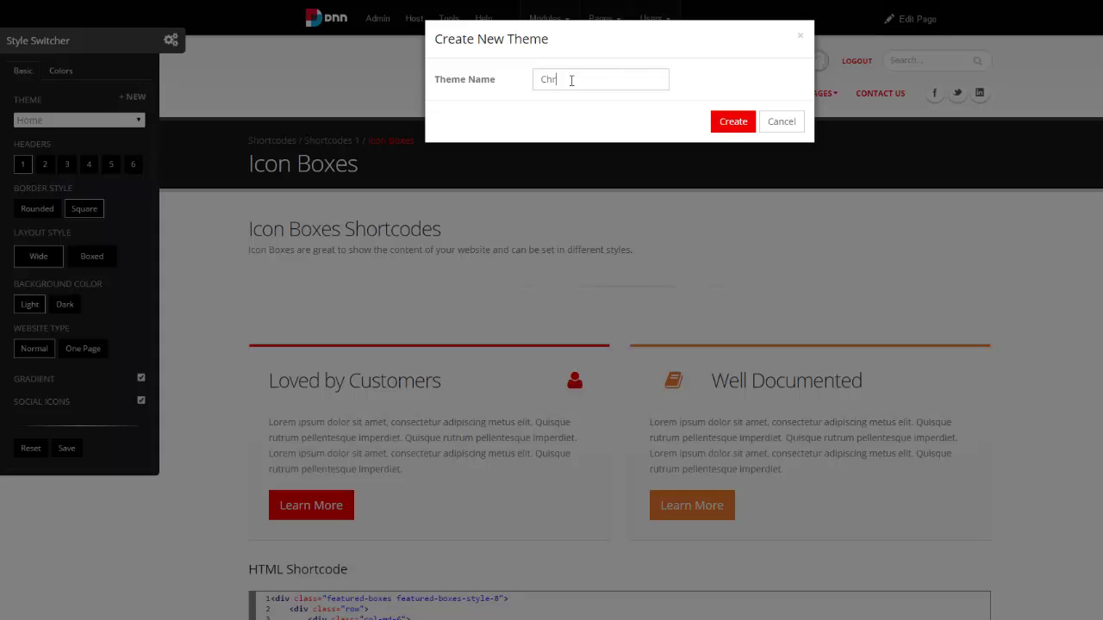
{"action": "type", "text": "Christmas"}
{"action": "left_click", "coordinate": [739, 122]}
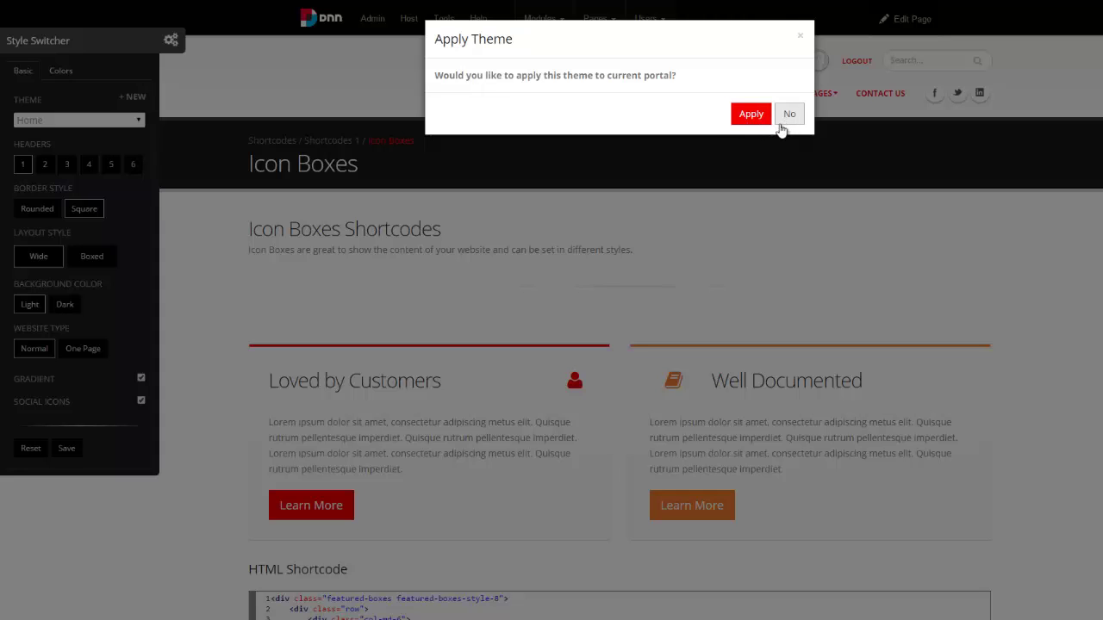
{"action": "left_click", "coordinate": [749, 115]}
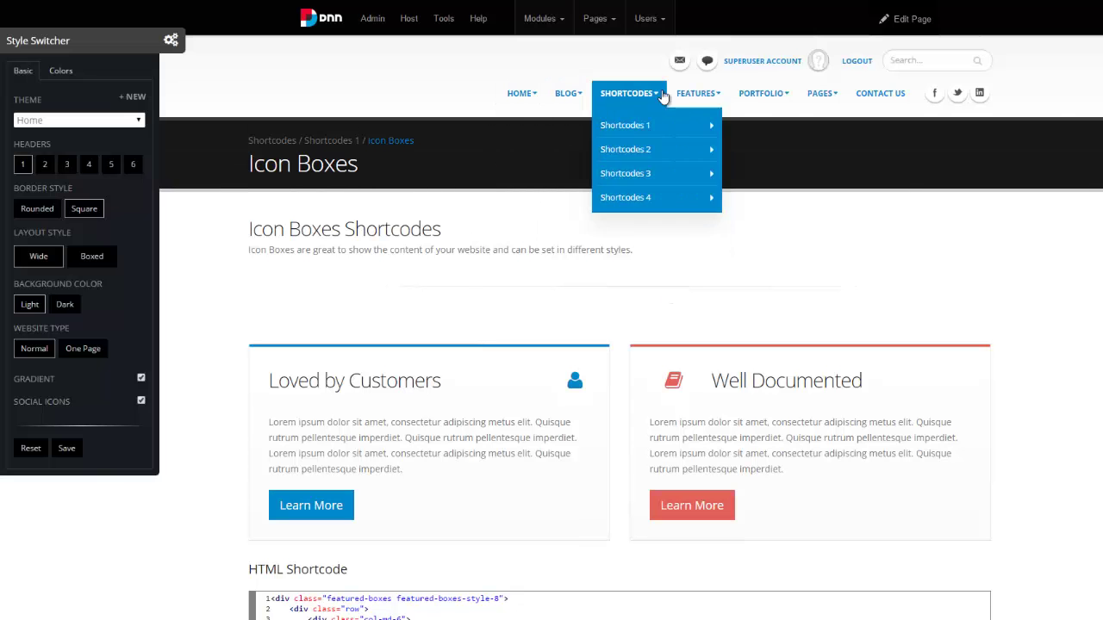
- Pick the red primary swatch, try orange, then return to red so the menu and icon box turn red
{"action": "mouse_move", "coordinate": [868, 113]}
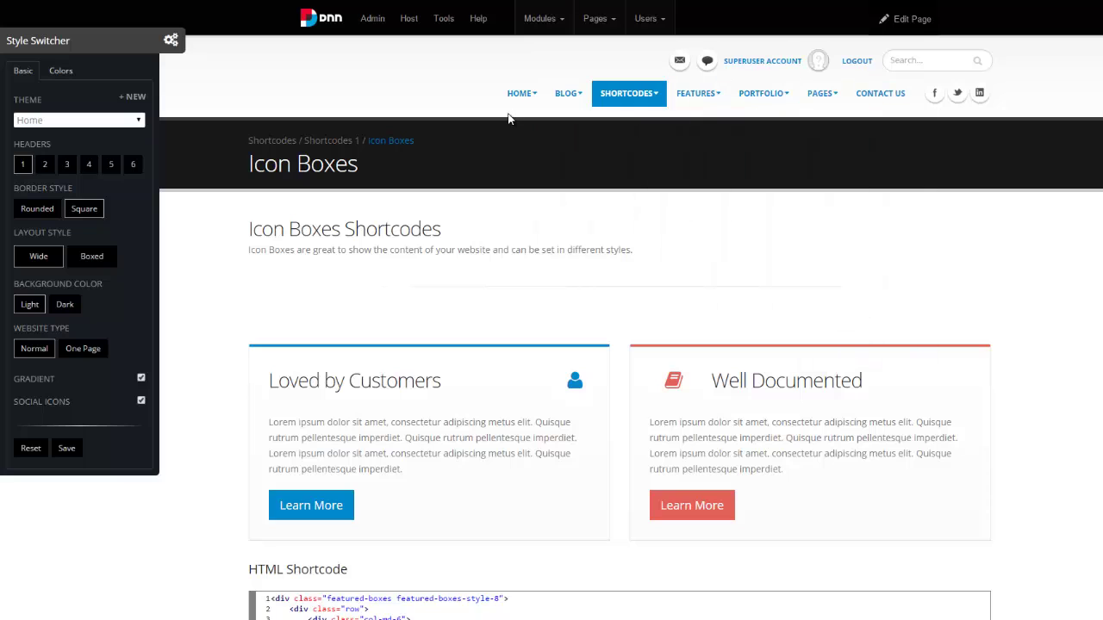
{"action": "left_click", "coordinate": [60, 73]}
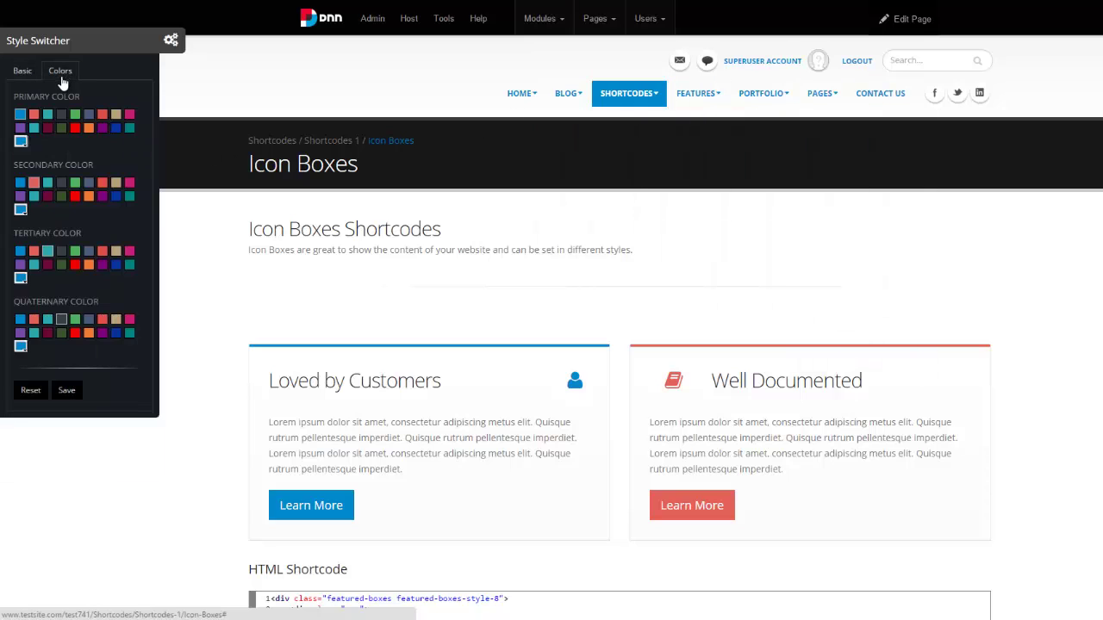
{"action": "left_click", "coordinate": [76, 131]}
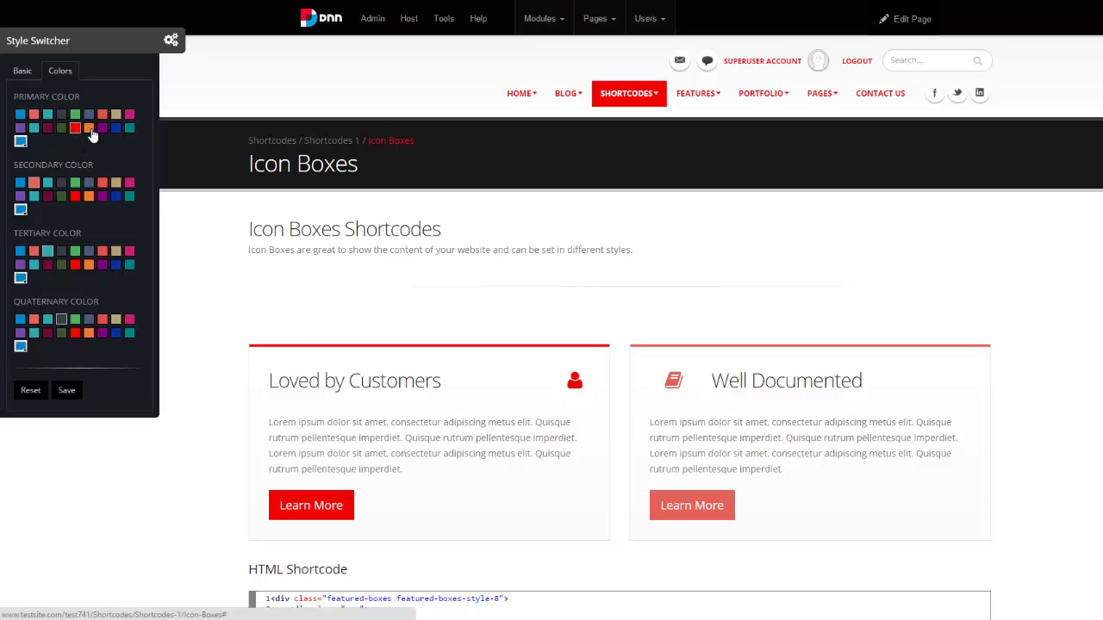
{"action": "left_click", "coordinate": [90, 128]}
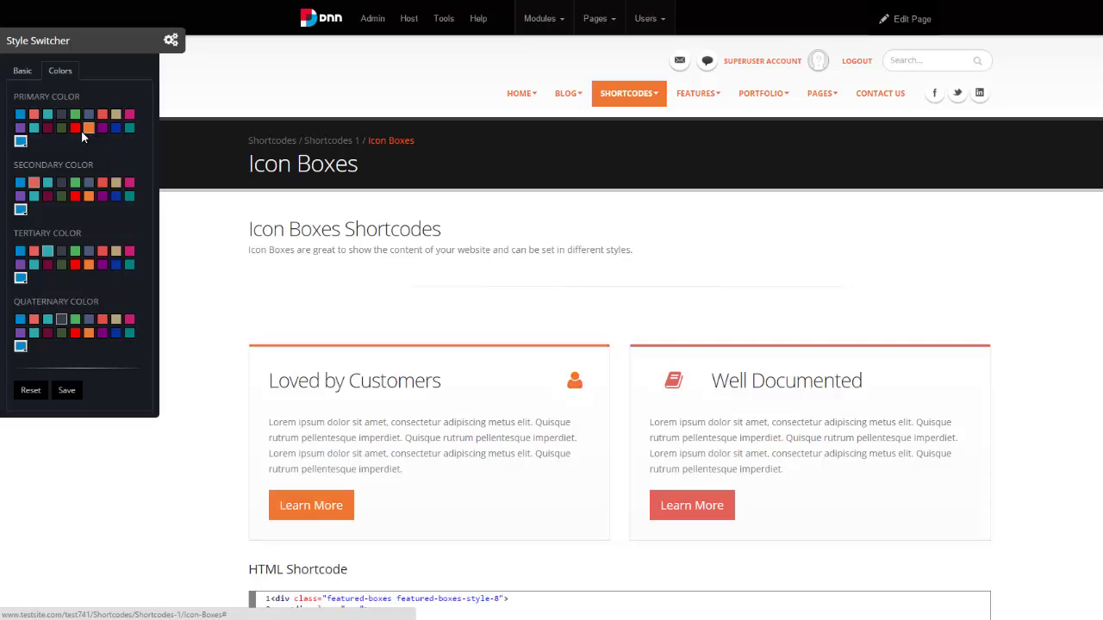
{"action": "left_click", "coordinate": [76, 130]}
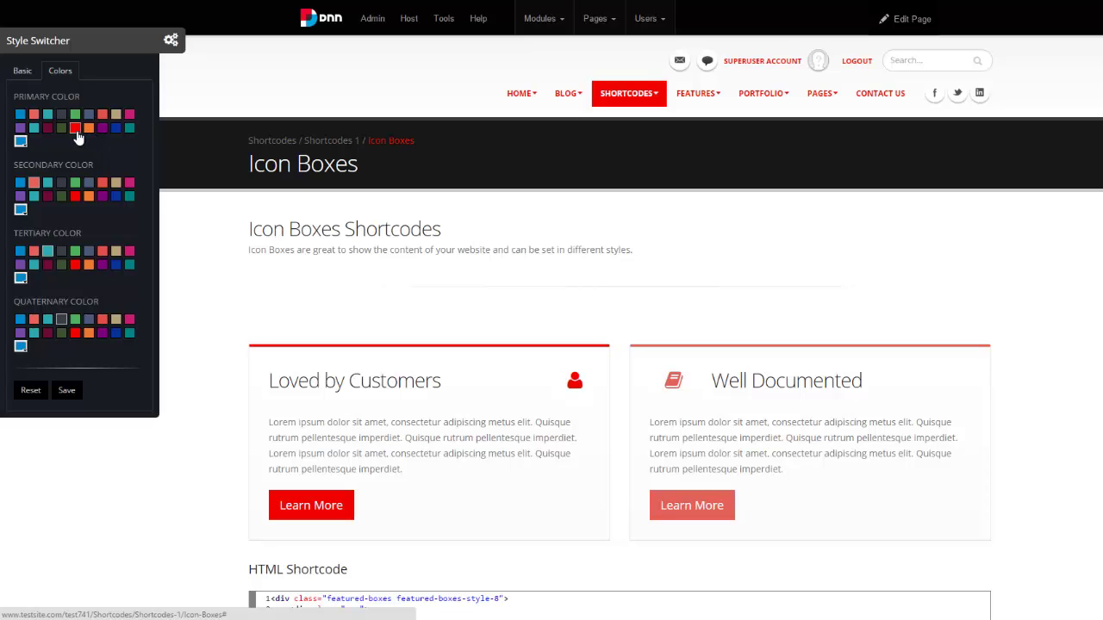
{"action": "left_click", "coordinate": [24, 73]}
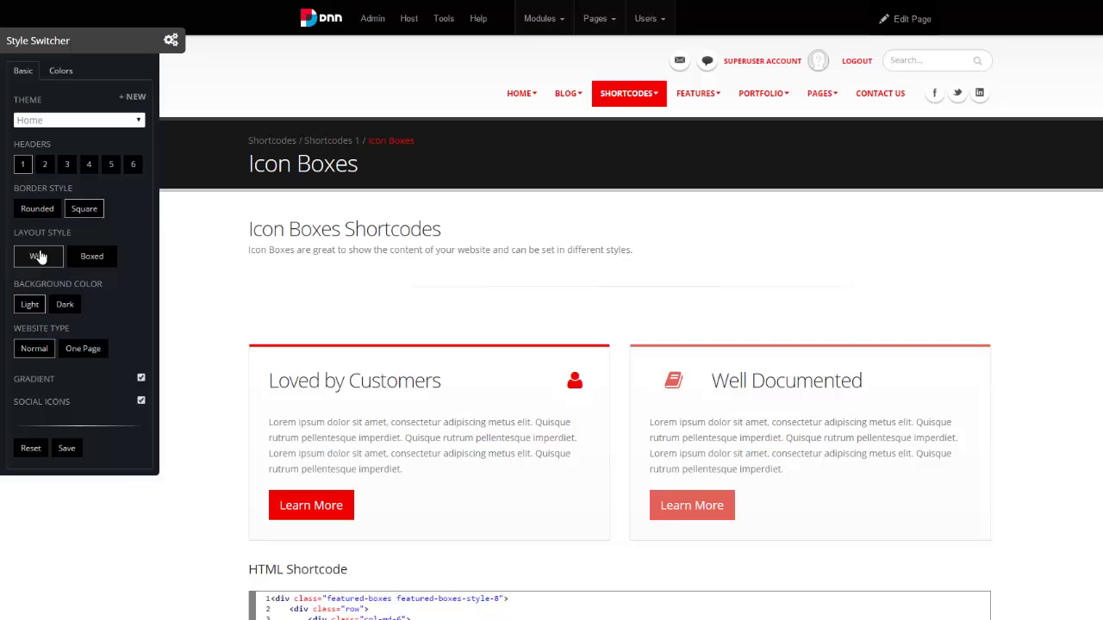